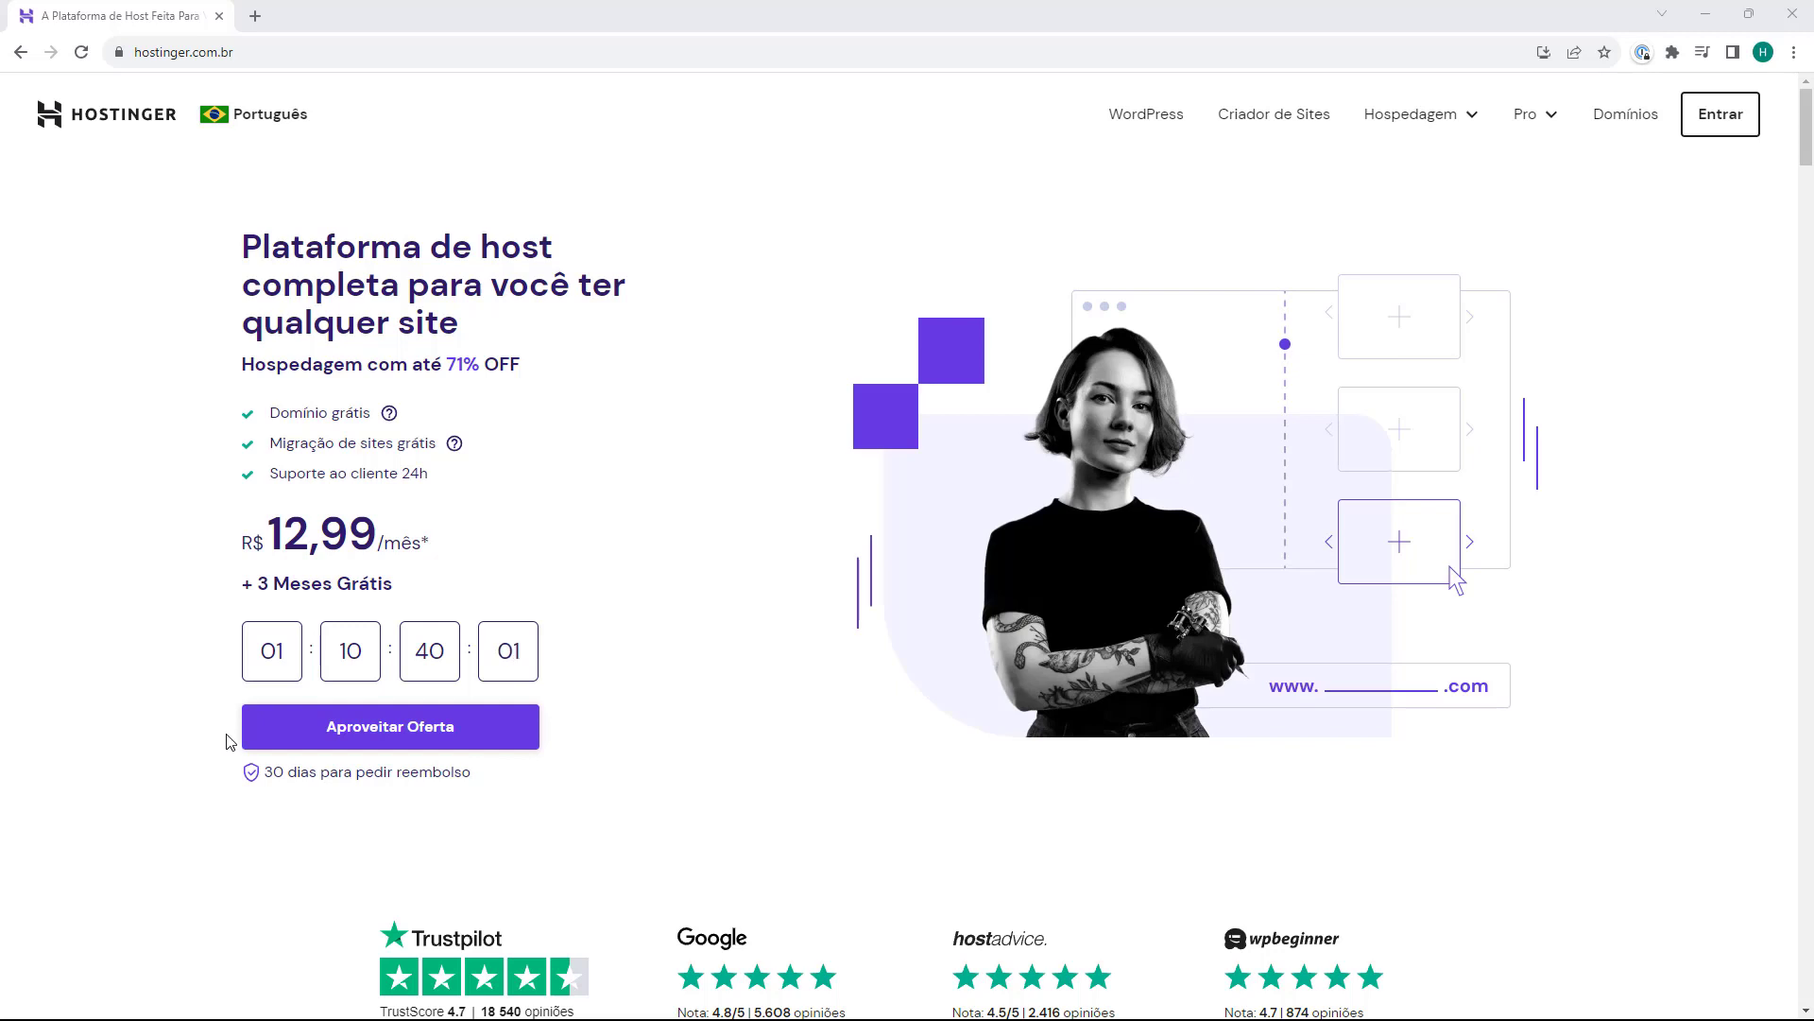
# Log in to Hostinger and open the public_html folder in the file manager of the sitetutorial.com.br hosting plan
pyautogui.click(1707, 122)
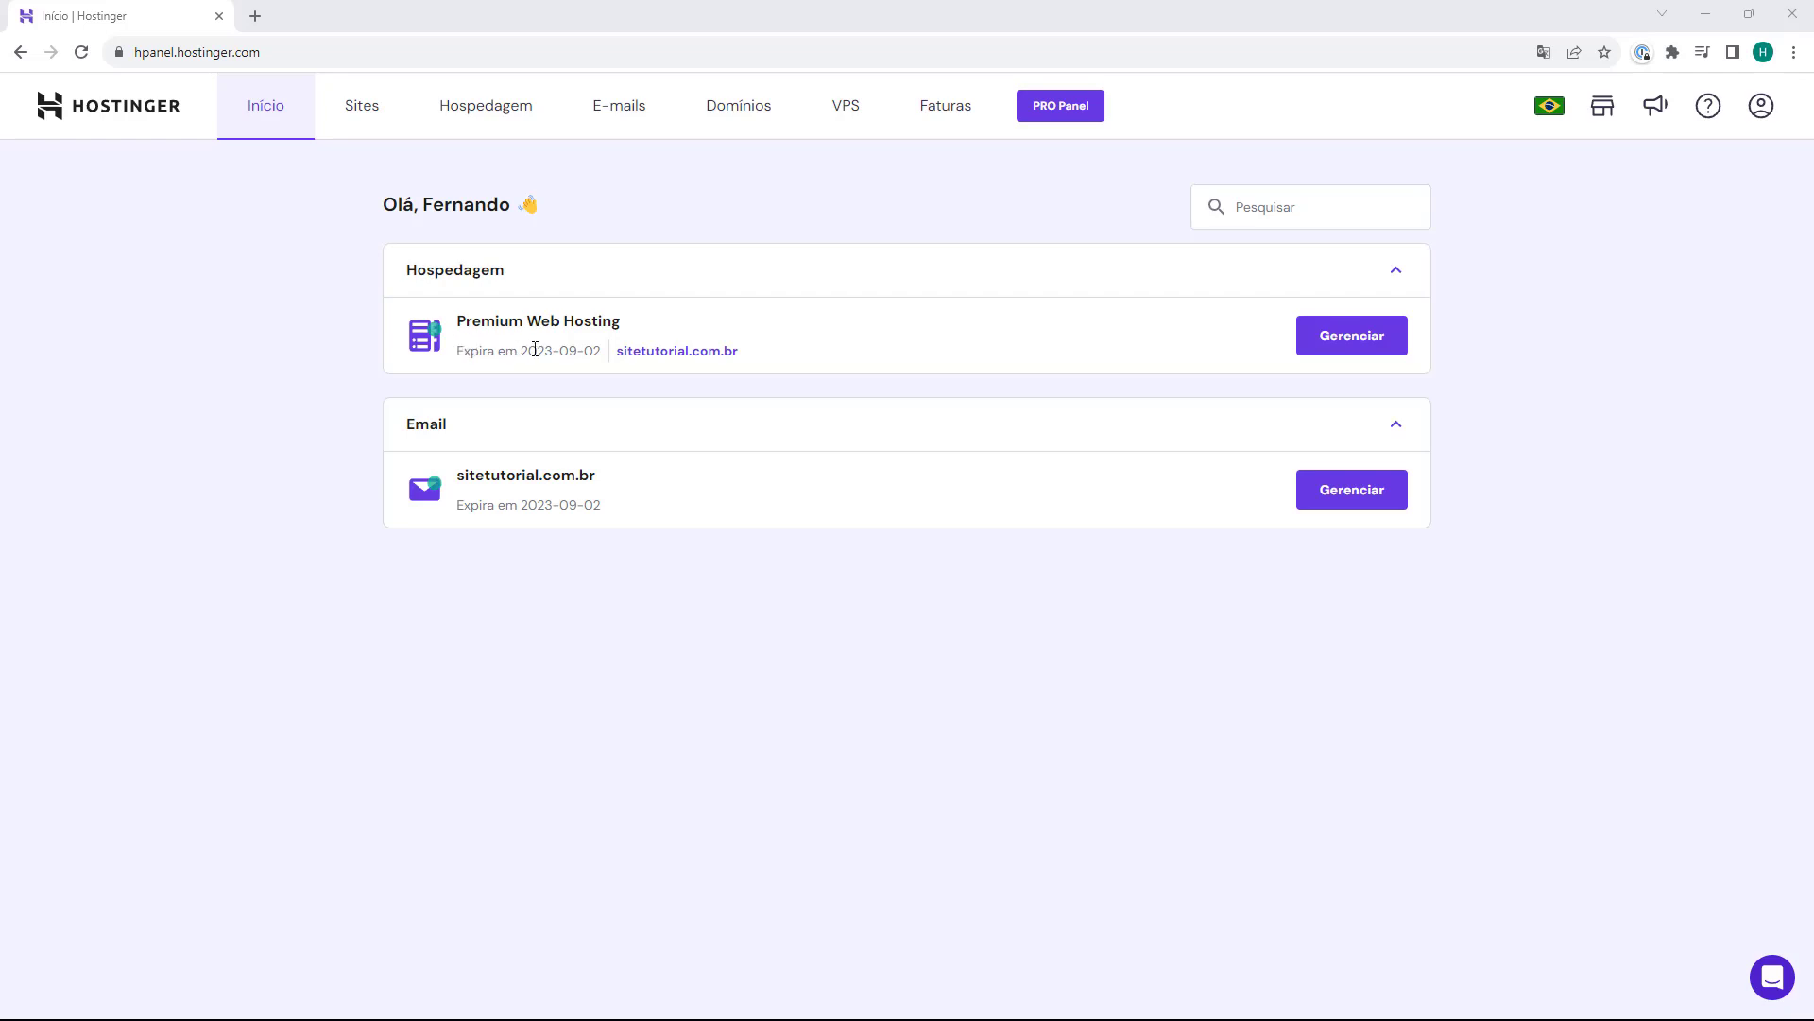
pyautogui.click(1354, 338)
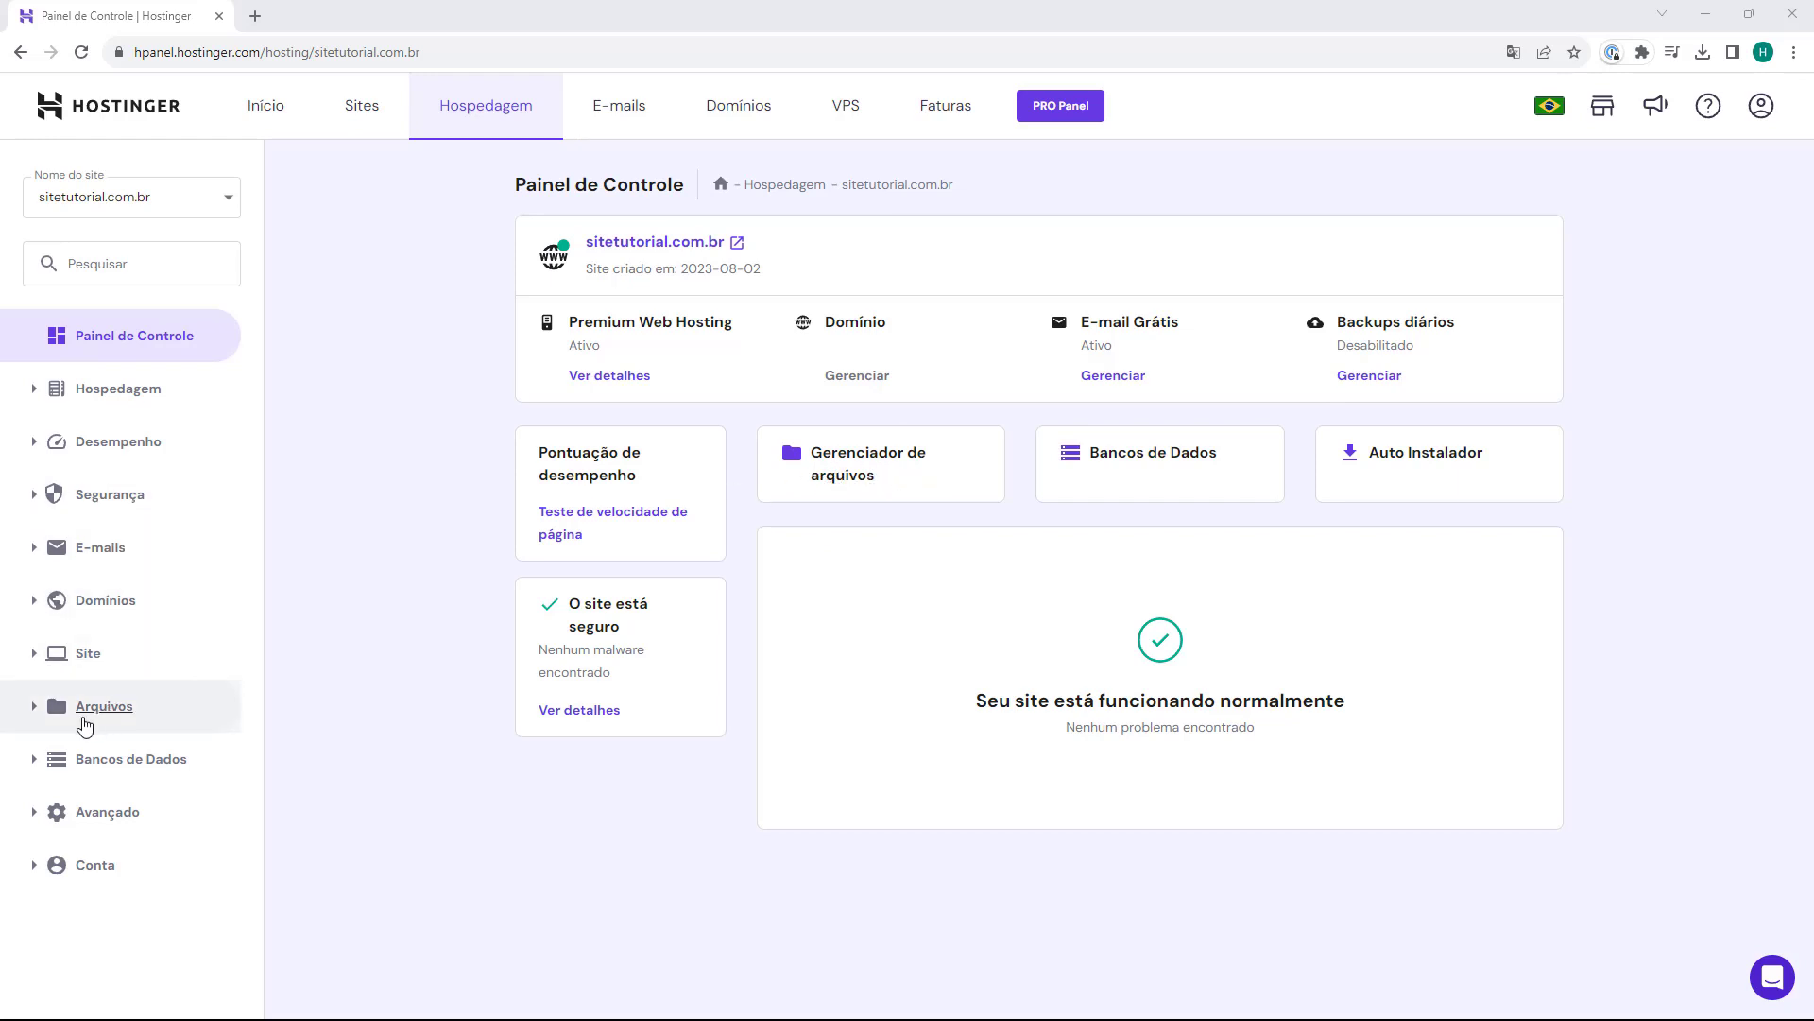
pyautogui.click(60, 724)
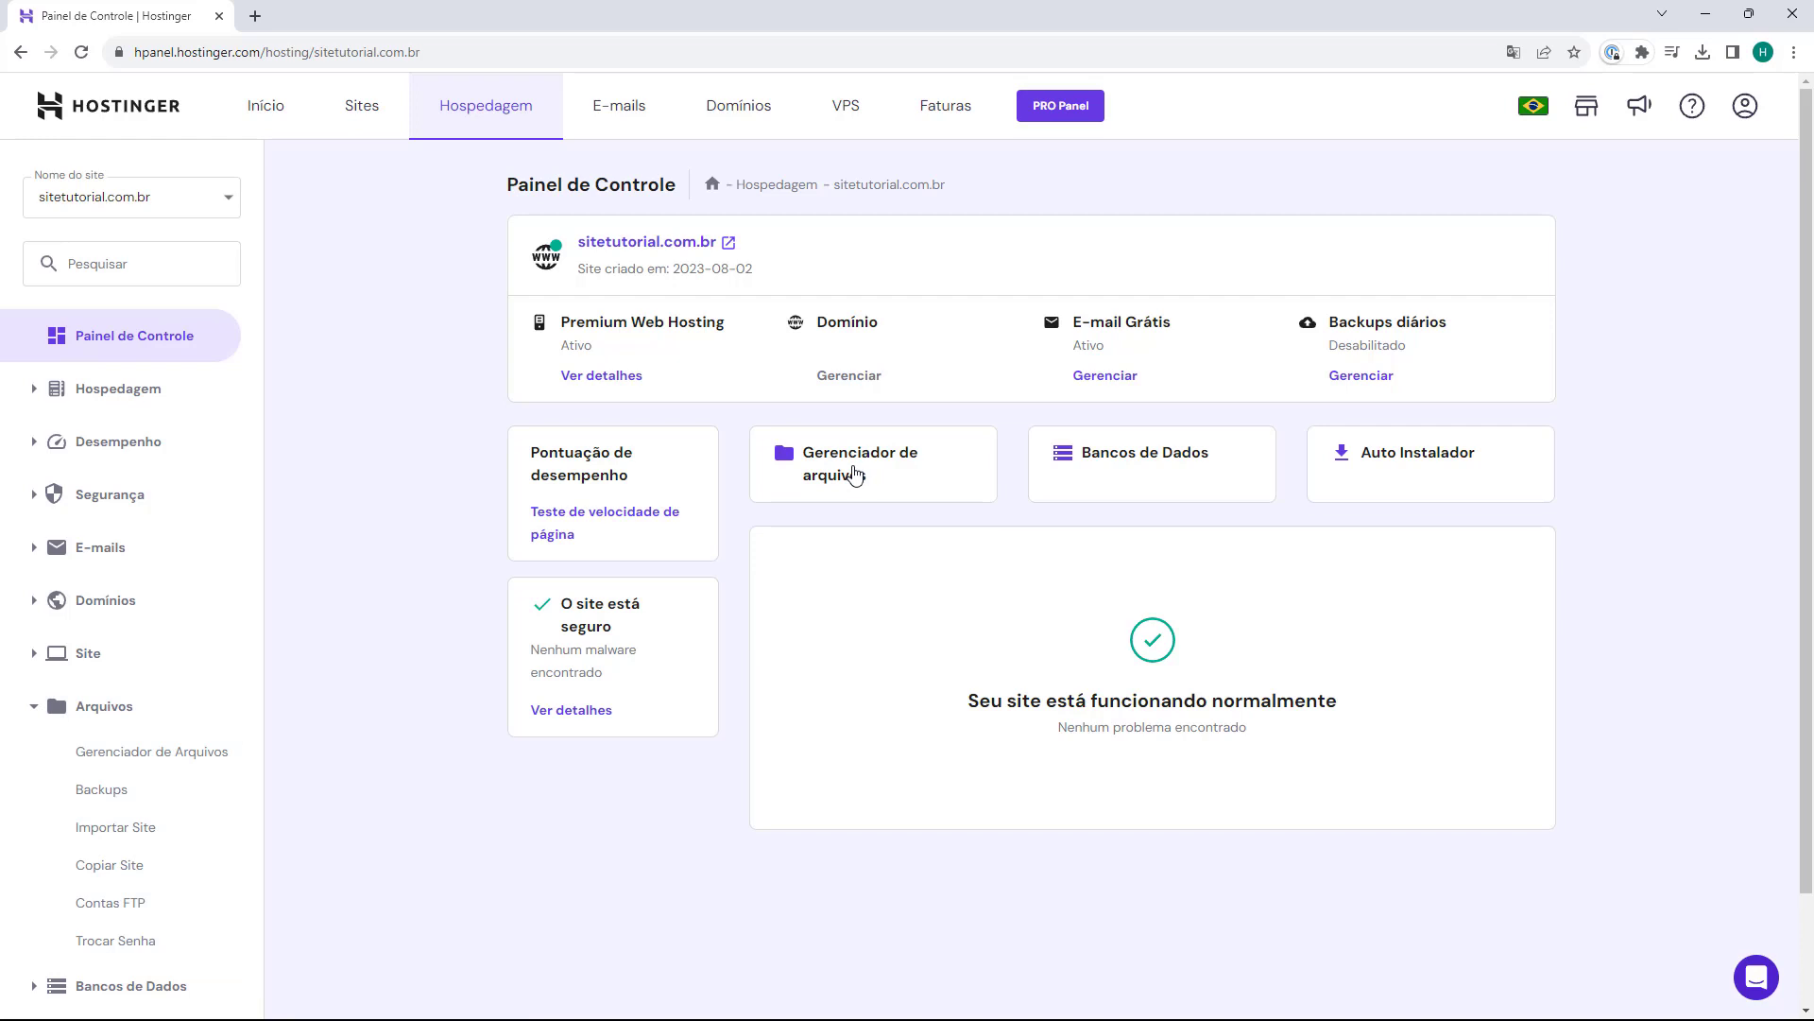
pyautogui.click(855, 475)
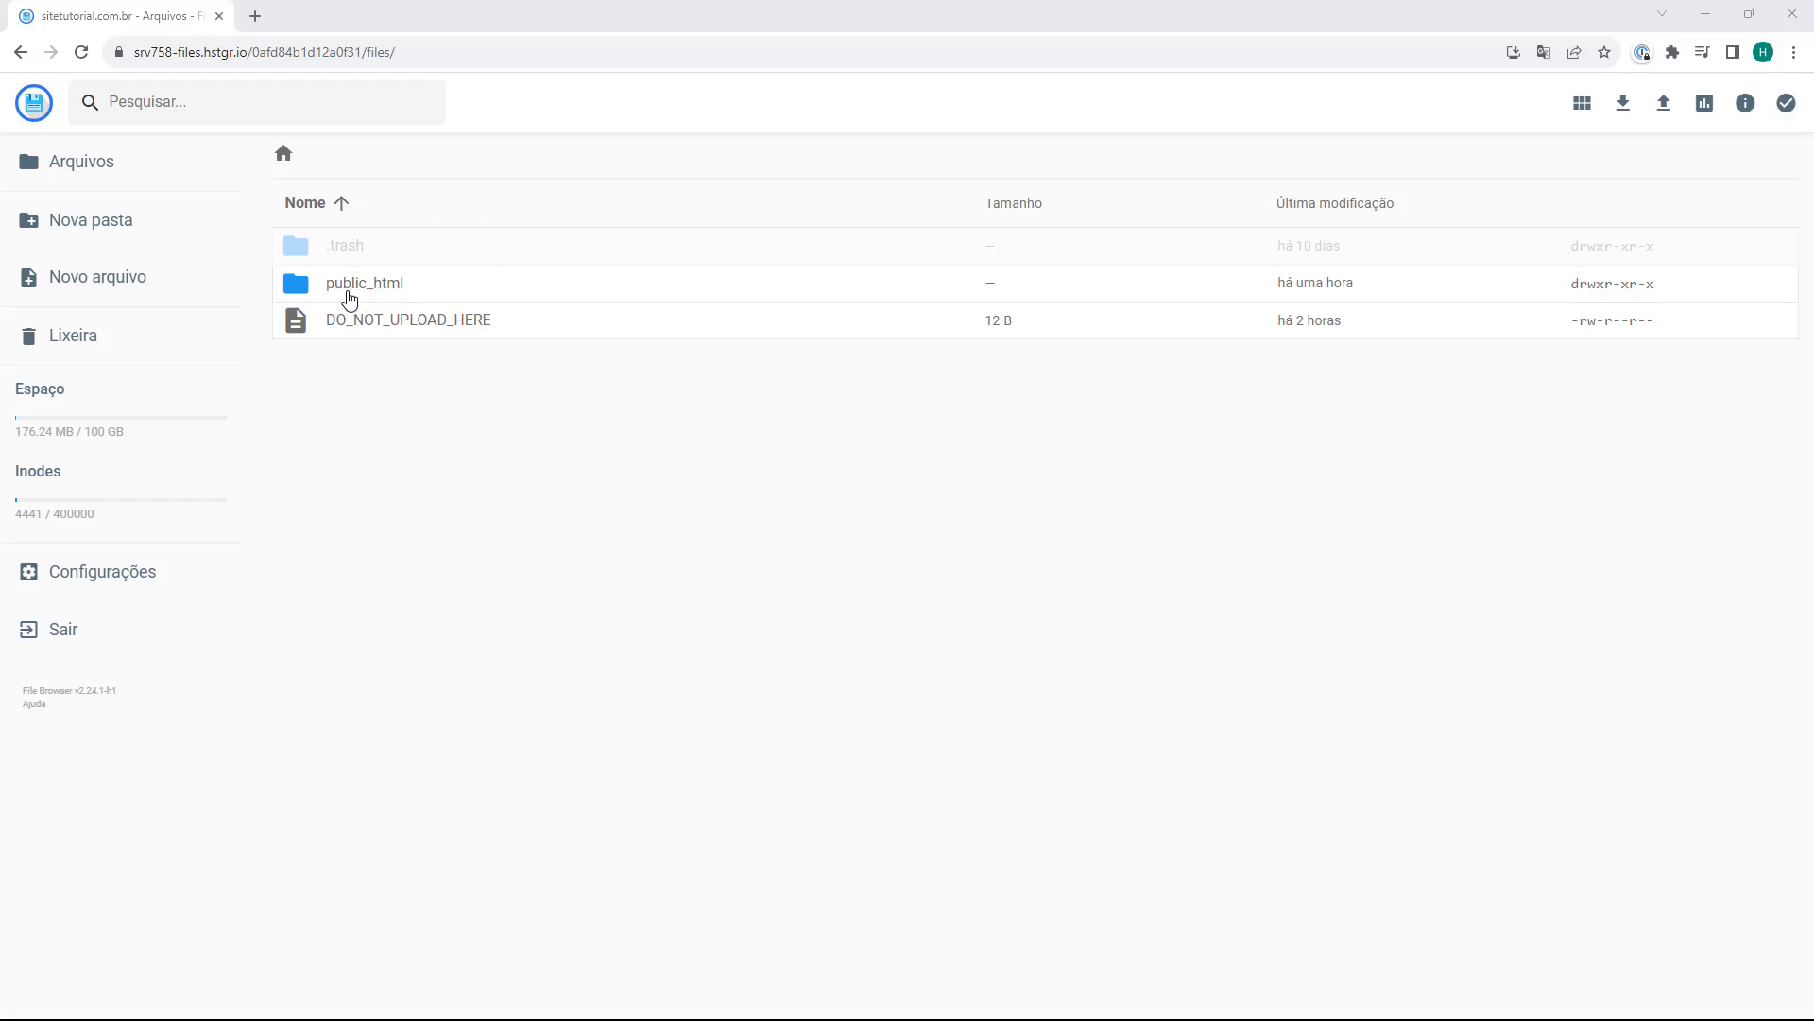
pyautogui.doubleClick(431, 294)
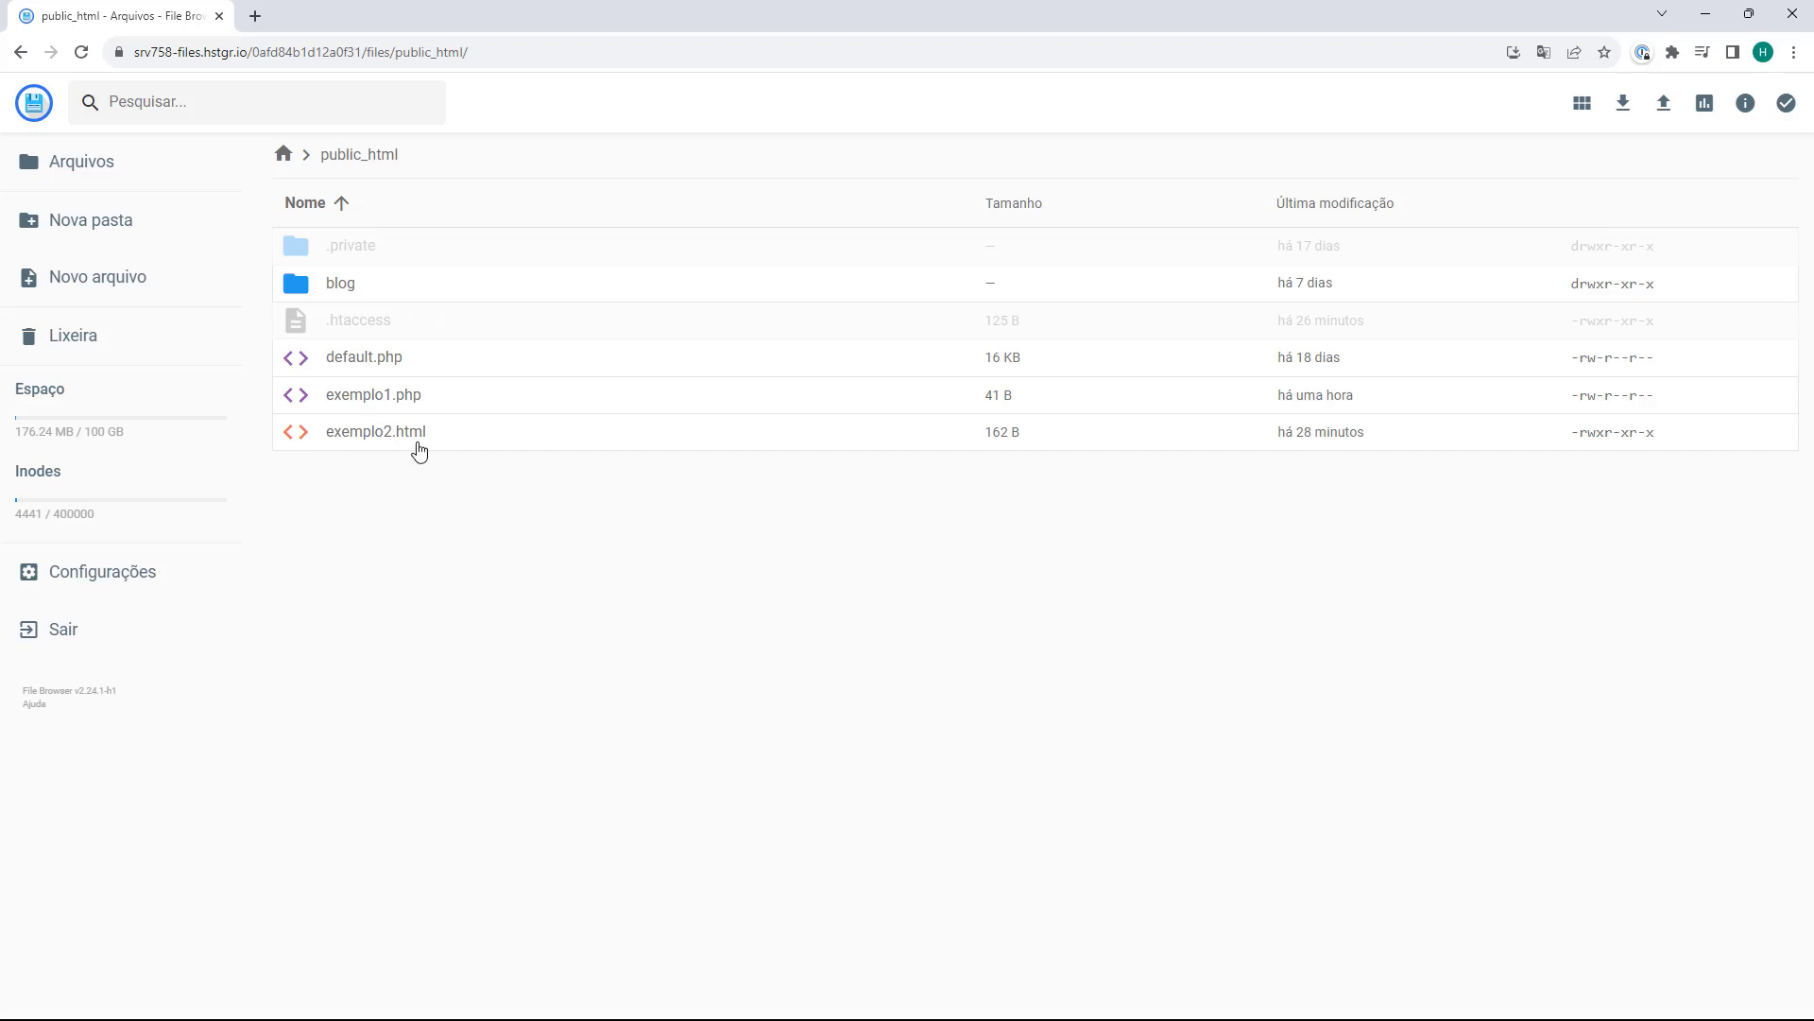
# Select default.php, exemplo1.php and exemplo2.html together and review the archive formats offered for downloading them
pyautogui.click(439, 372)
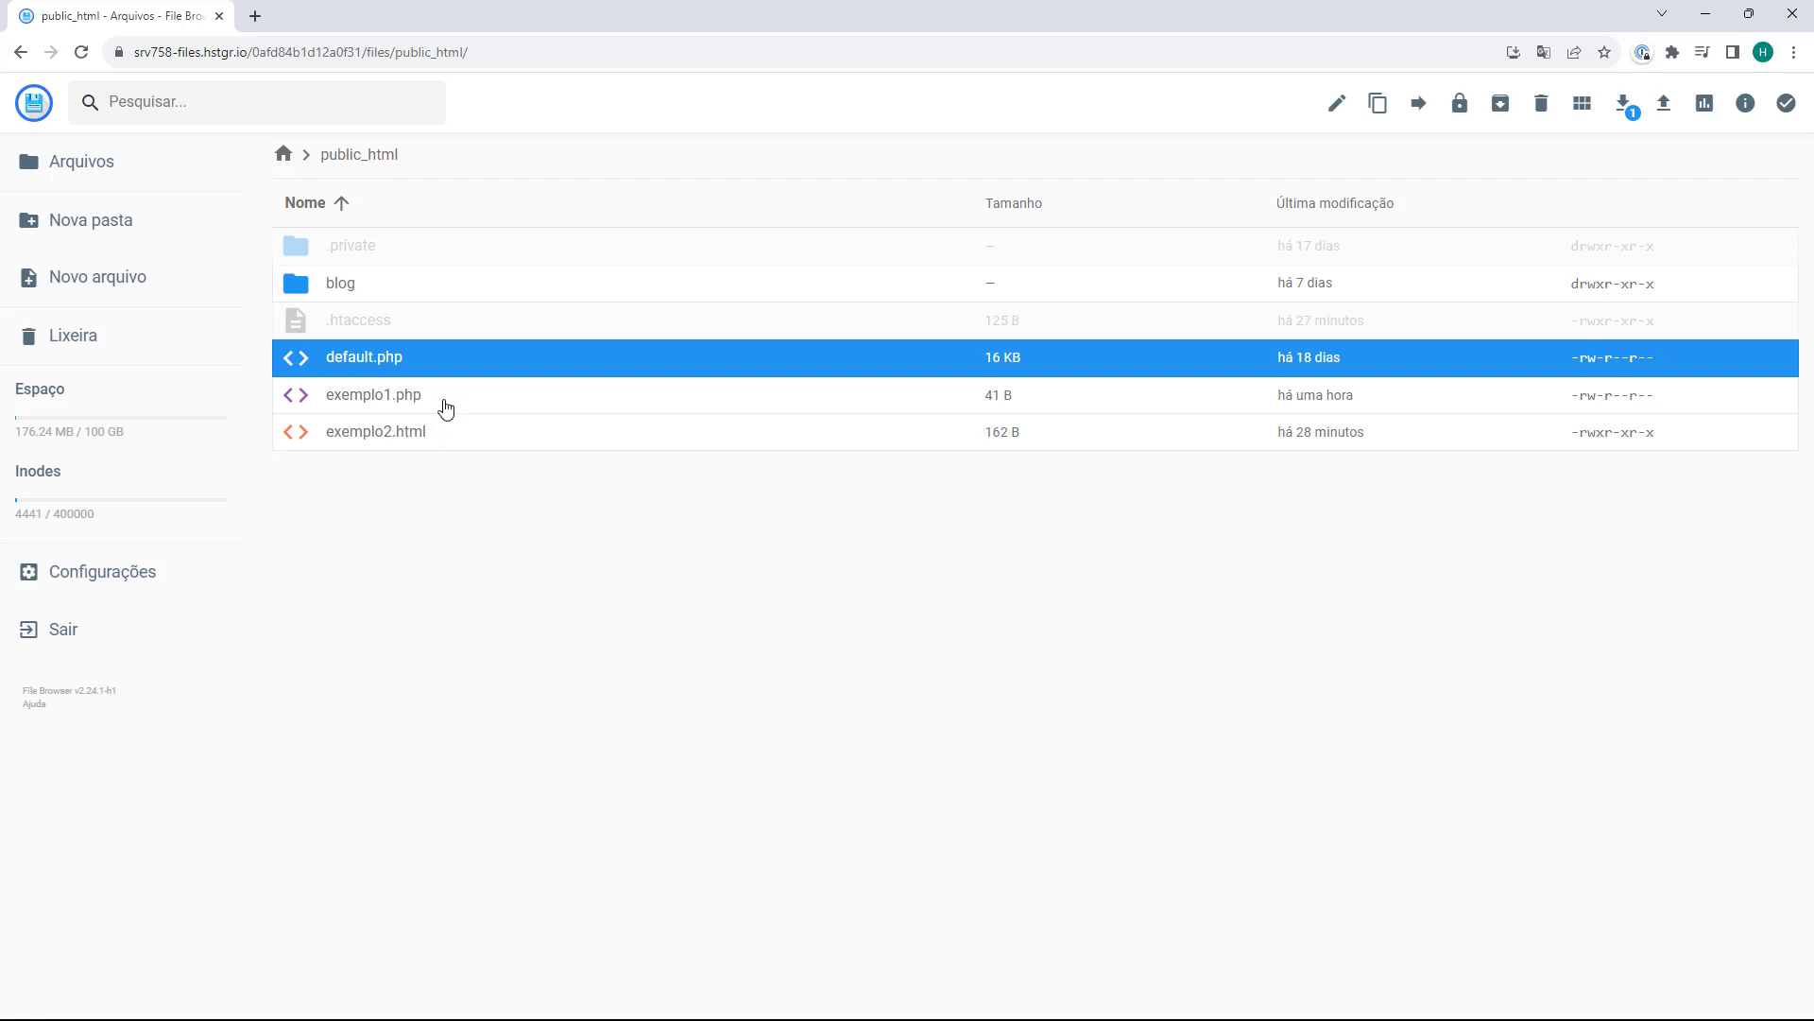
pyautogui.click(447, 409)
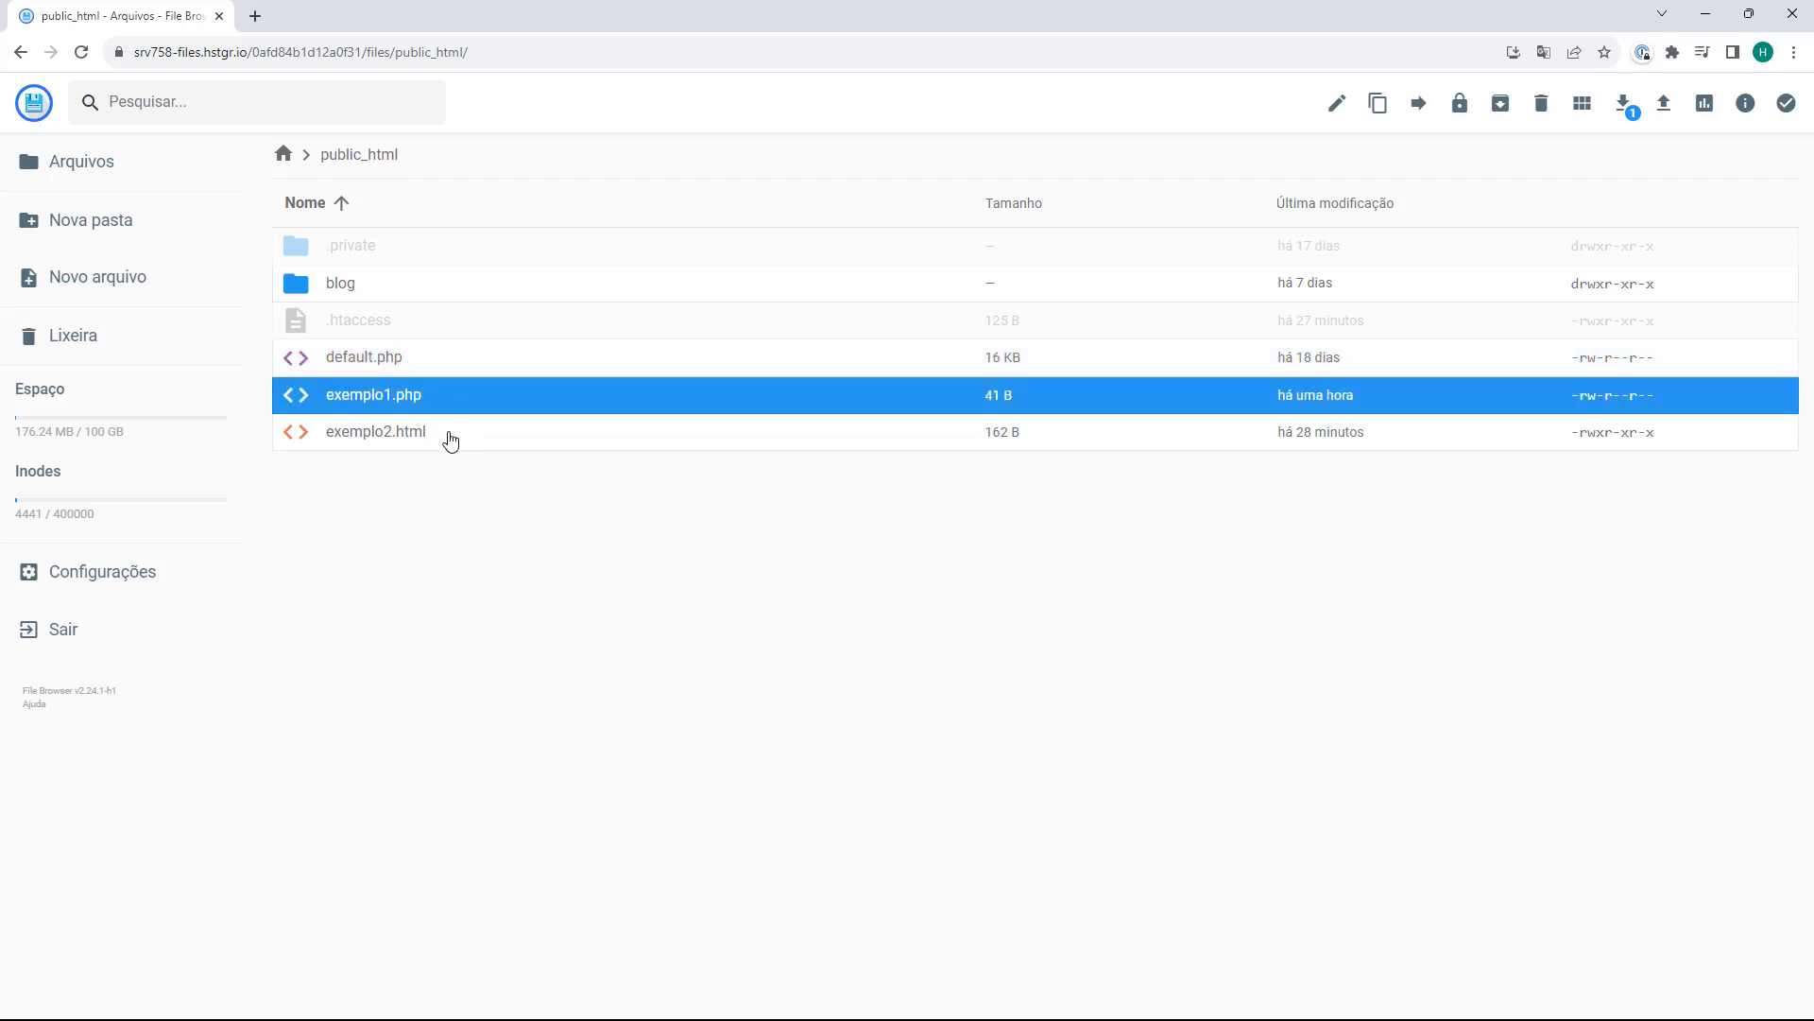
pyautogui.click(383, 370)
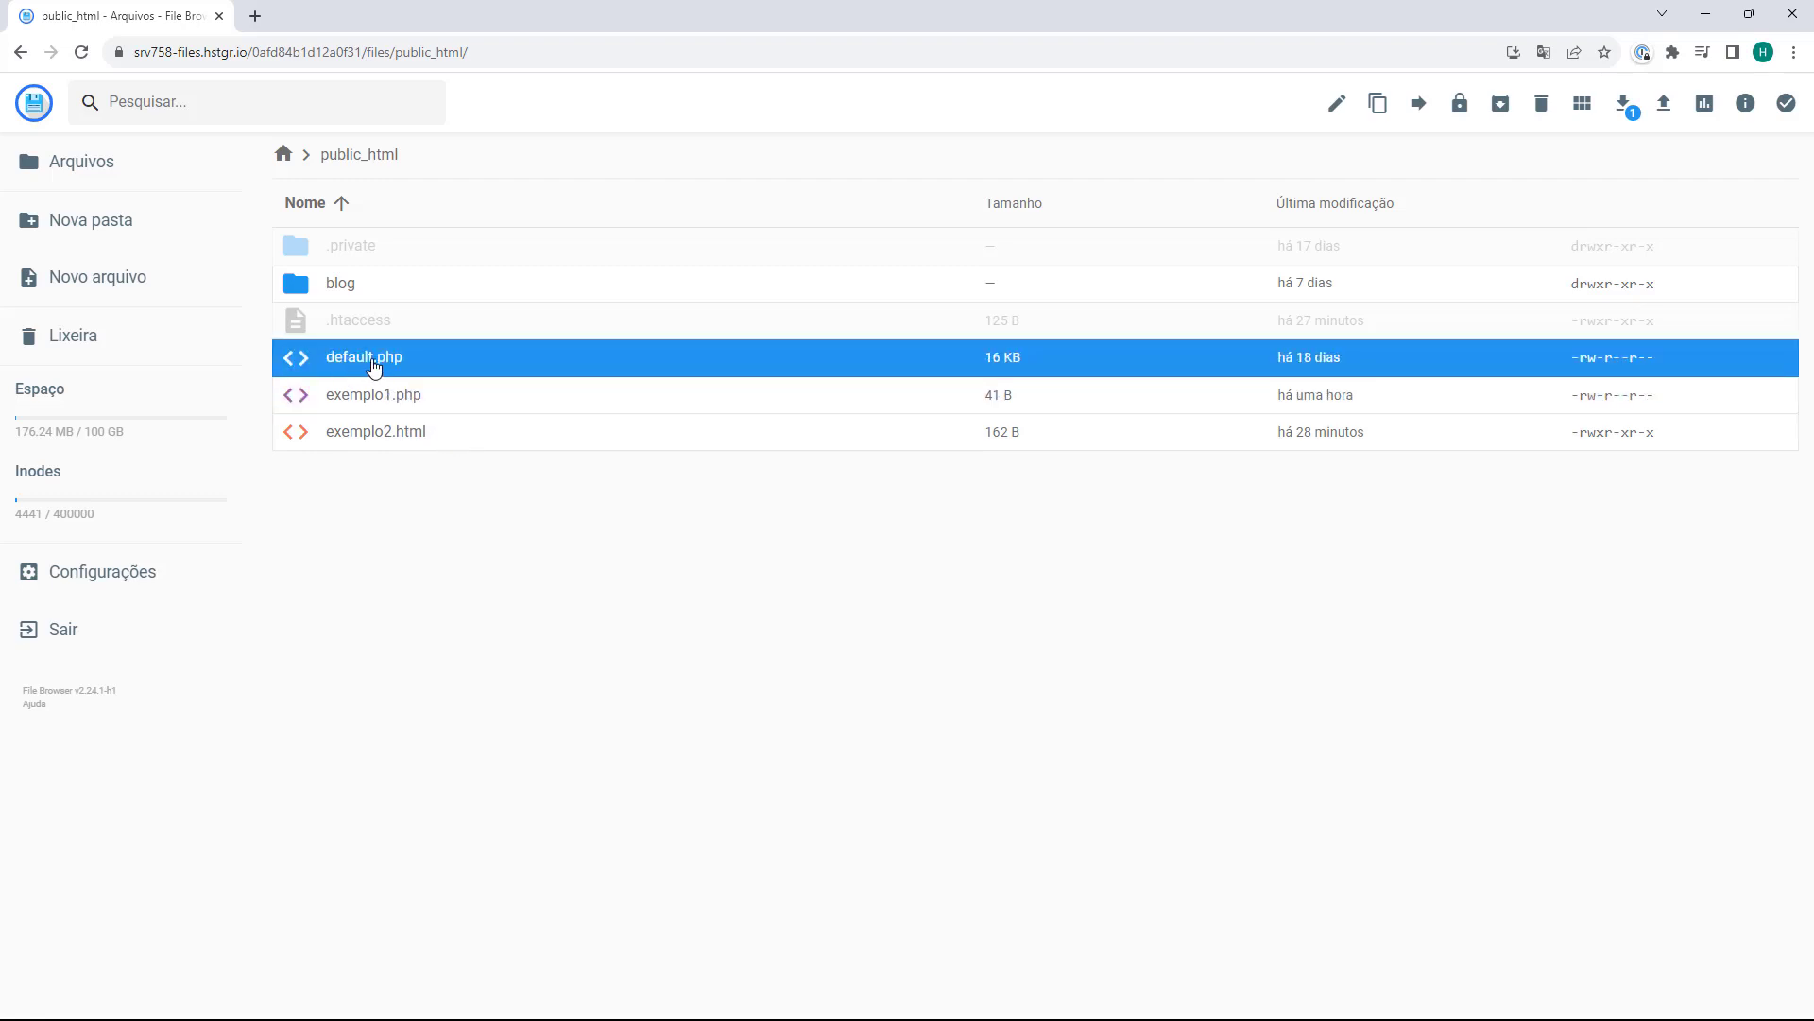
pyautogui.keyDown('ctrl'); pyautogui.click(455, 397); pyautogui.keyUp('ctrl')
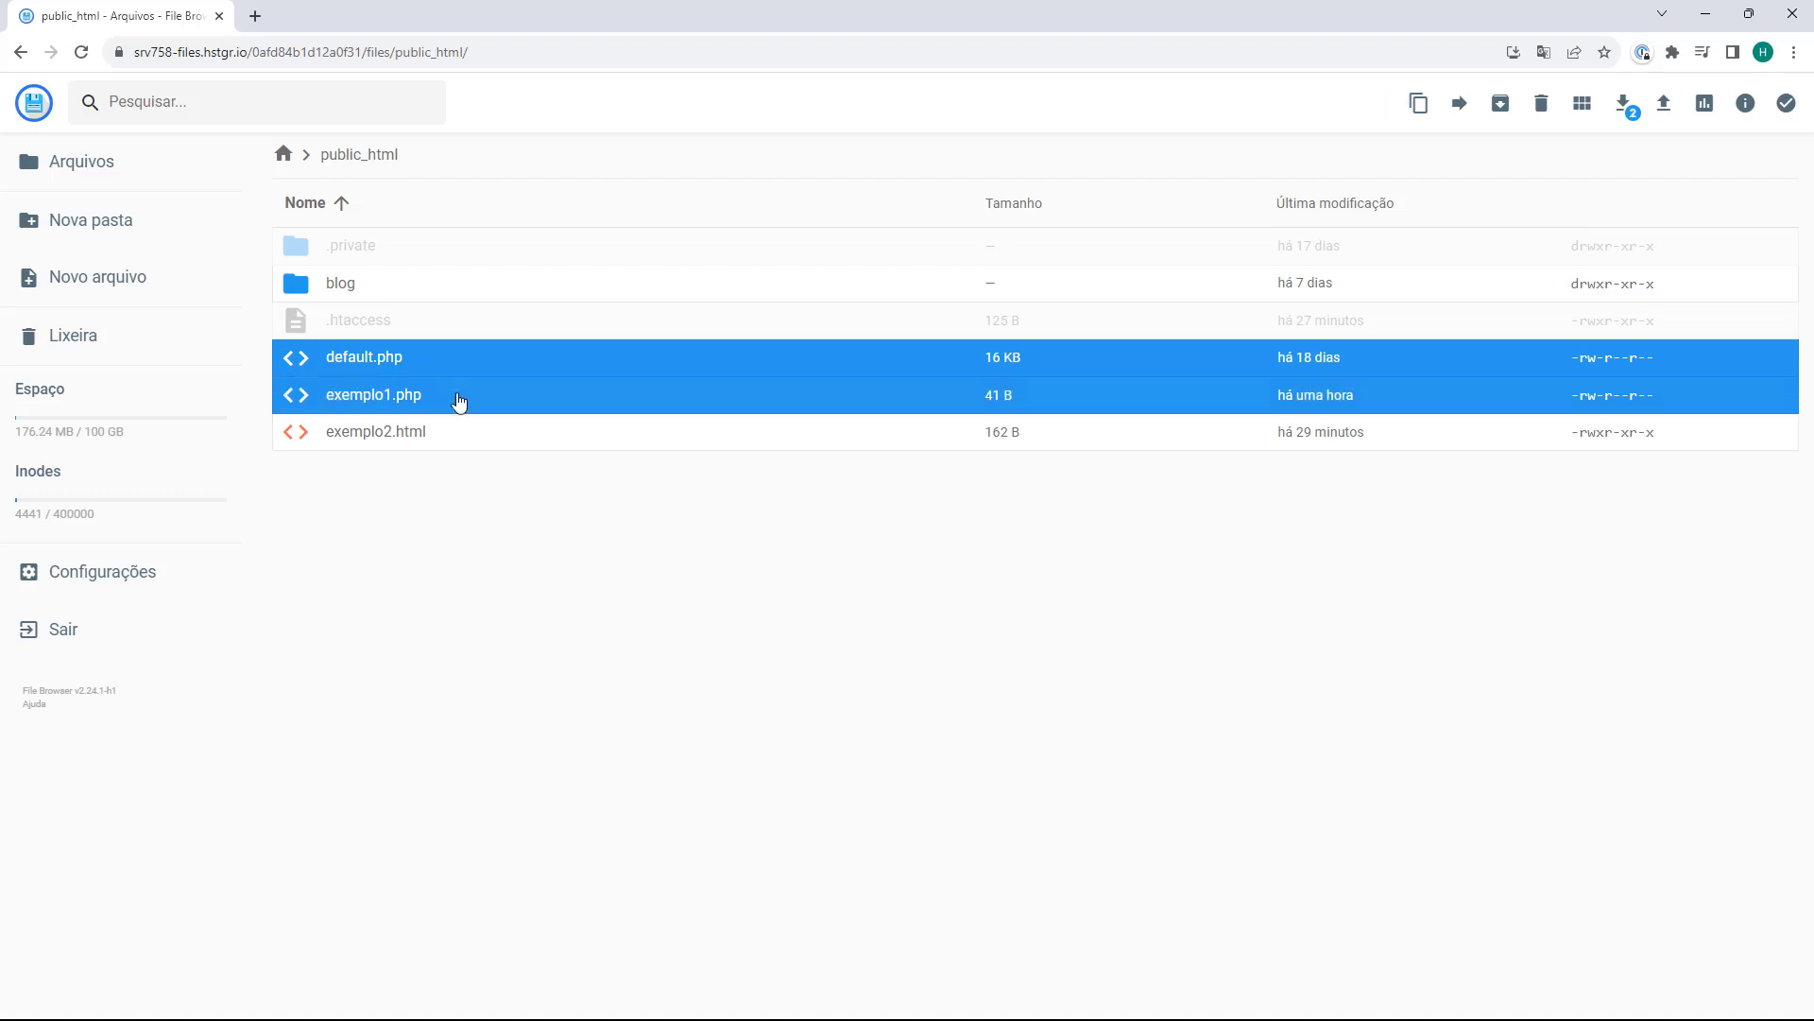
pyautogui.keyDown('ctrl'); pyautogui.click(454, 433); pyautogui.keyUp('ctrl')
pyautogui.keyDown('ctrl'); pyautogui.click(376, 289); pyautogui.keyUp('ctrl')
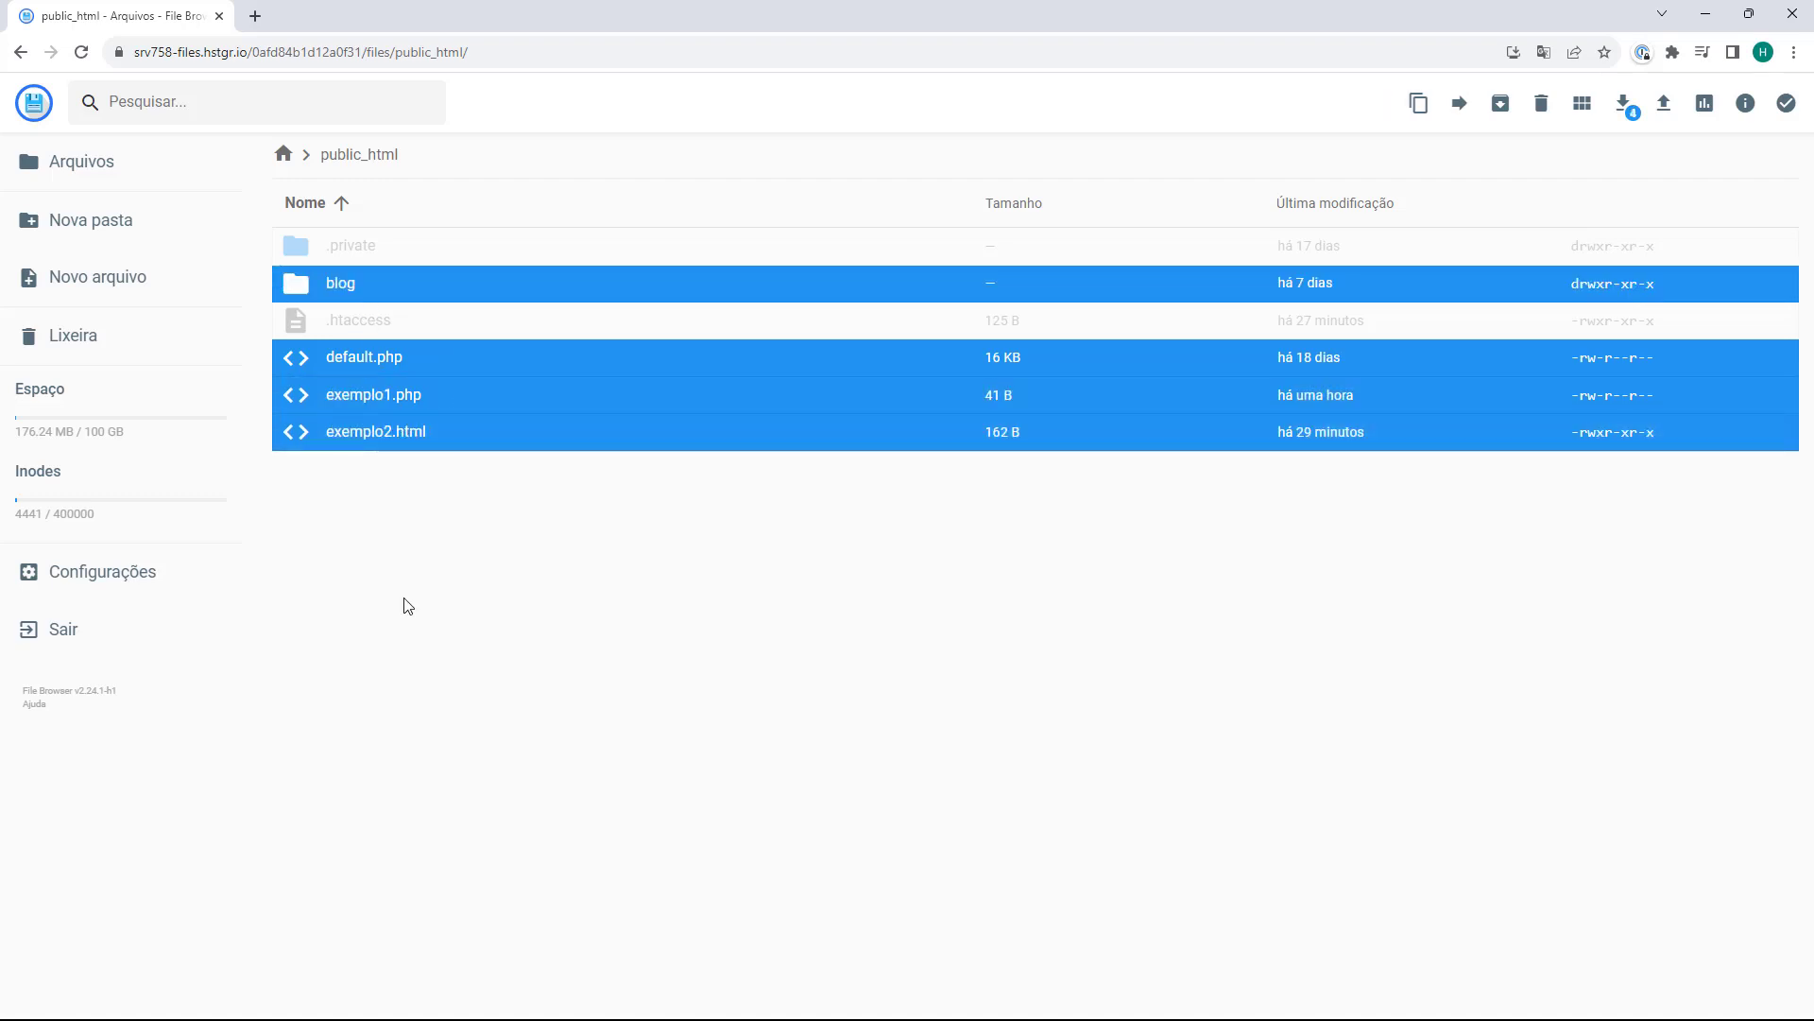
pyautogui.keyDown('ctrl'); pyautogui.click(384, 298); pyautogui.keyUp('ctrl')
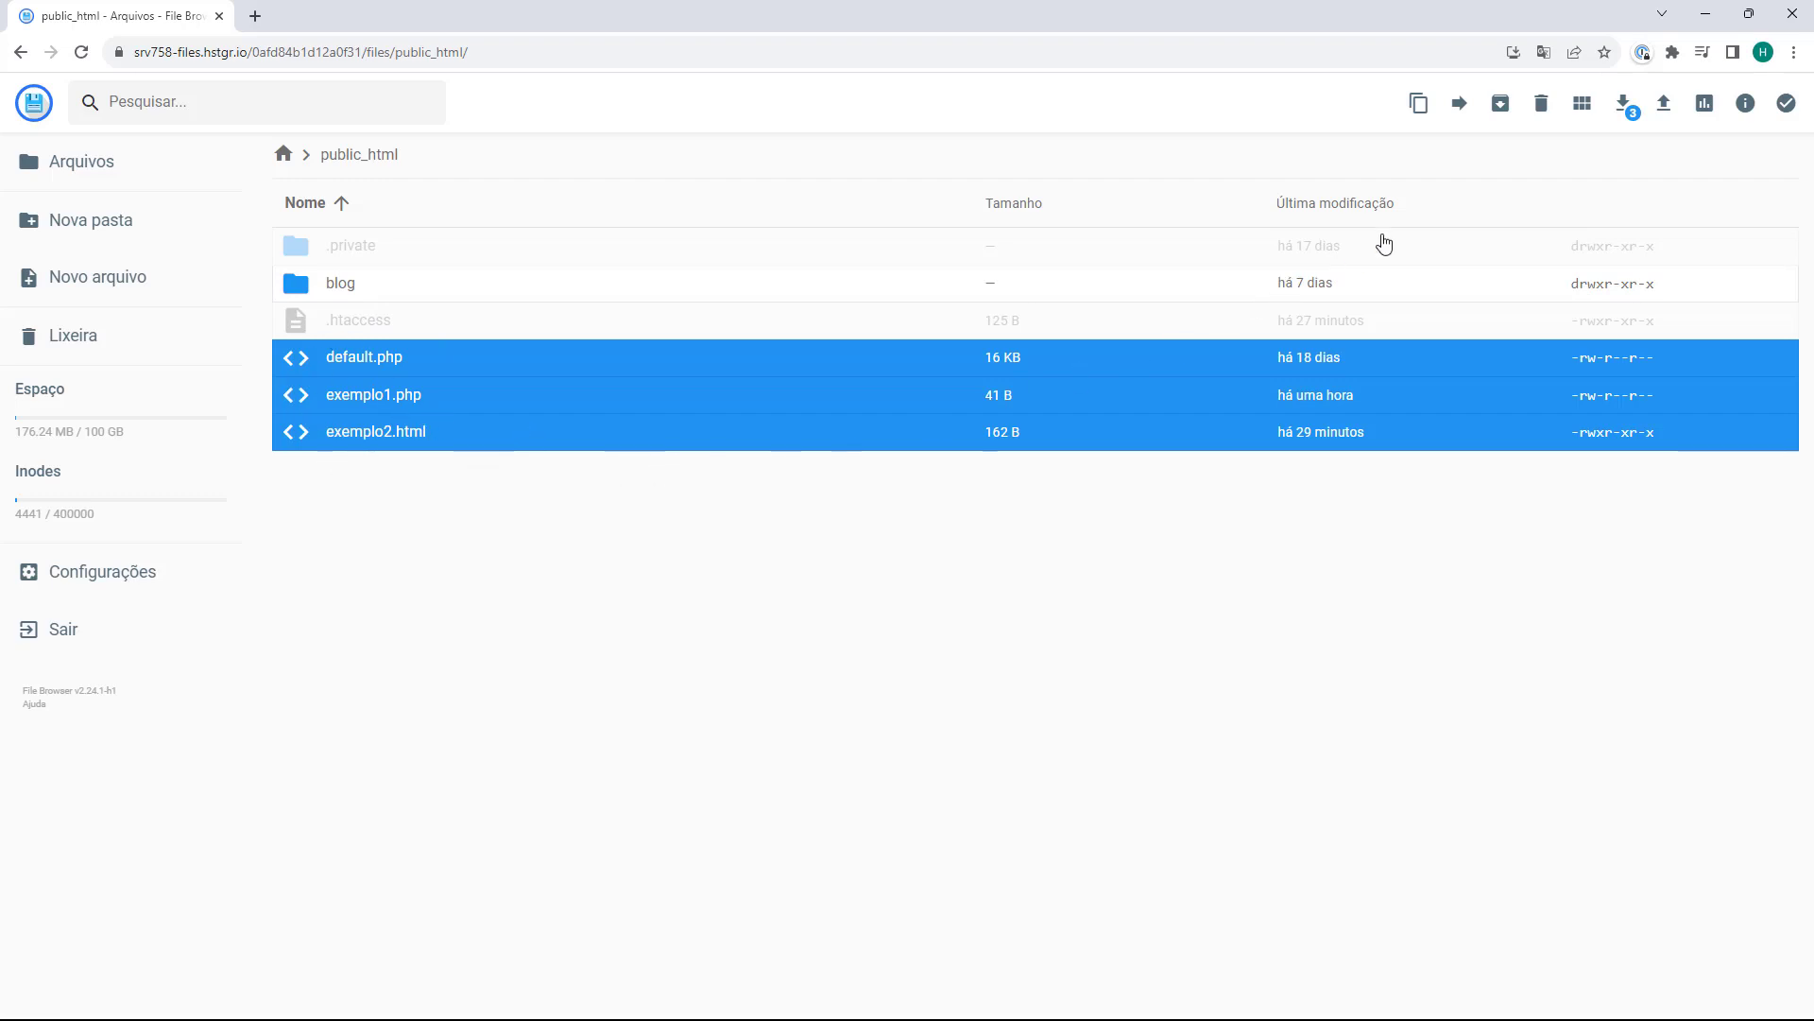
pyautogui.click(1623, 104)
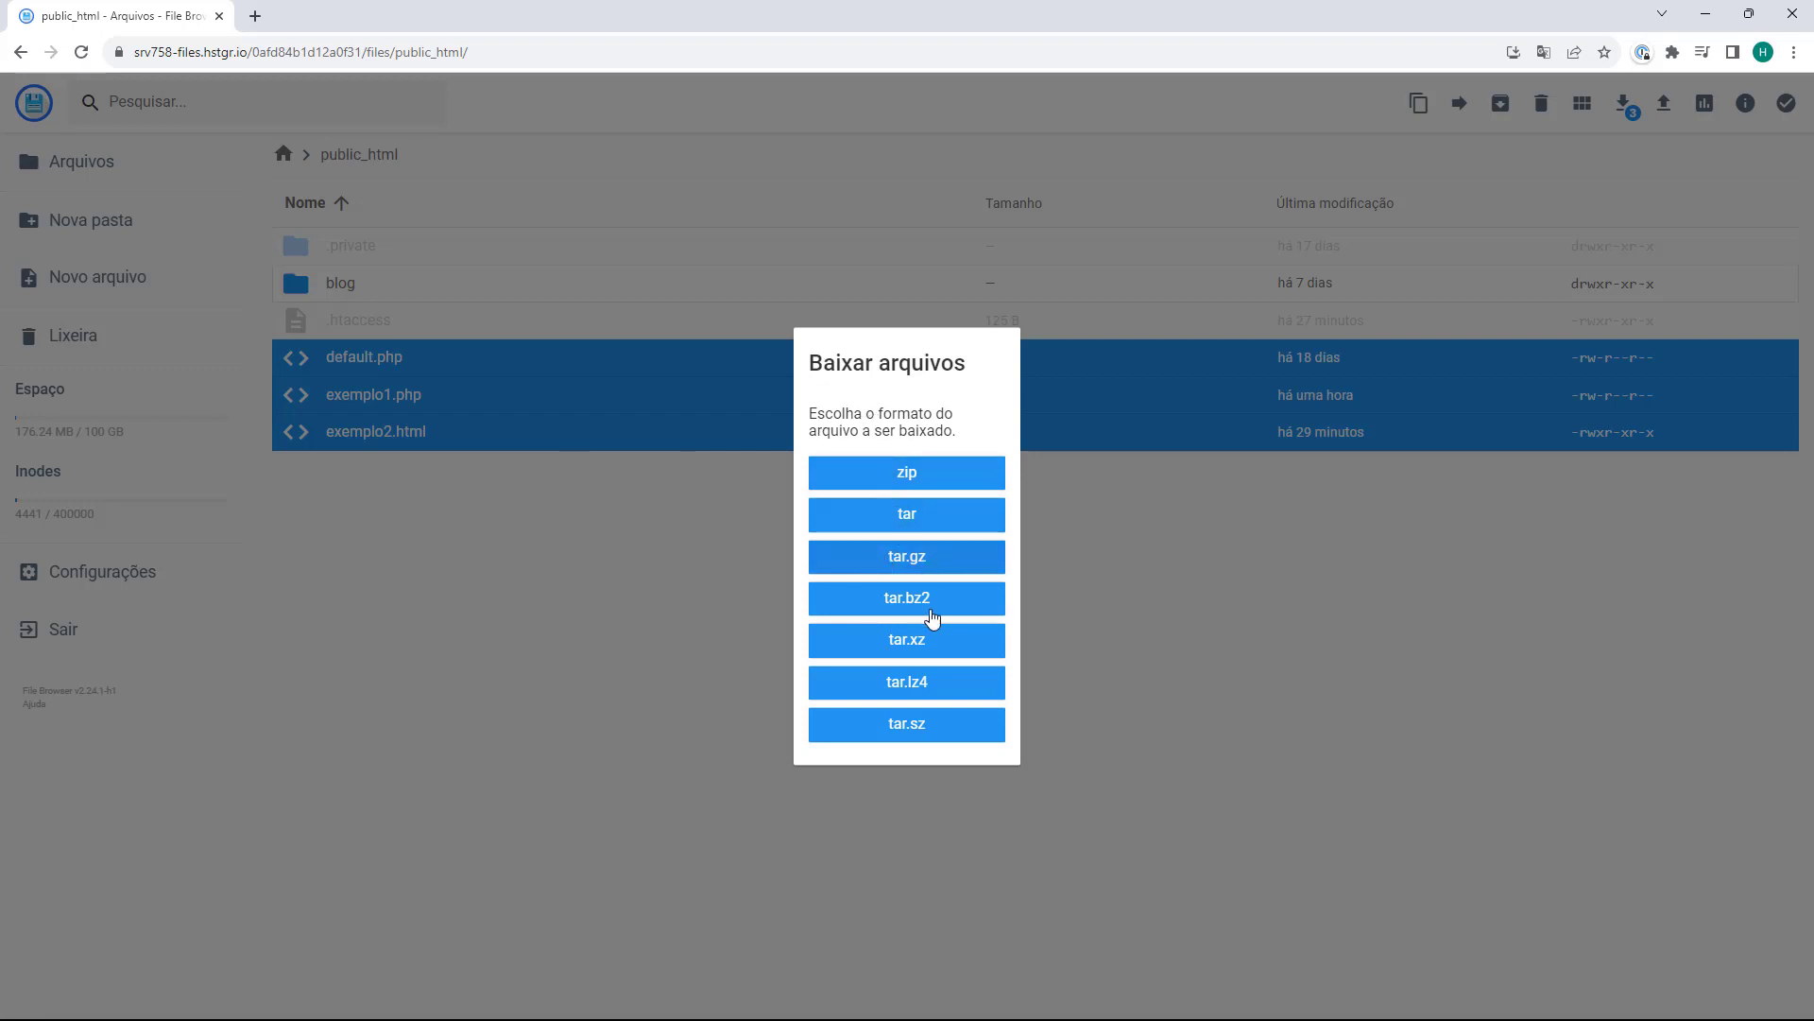
pyautogui.click(656, 626)
# Download only the default.php file from public_html
pyautogui.keyDown('ctrl'); pyautogui.click(429, 356); pyautogui.keyUp('ctrl')
pyautogui.keyDown('ctrl'); pyautogui.click(458, 404); pyautogui.keyUp('ctrl')
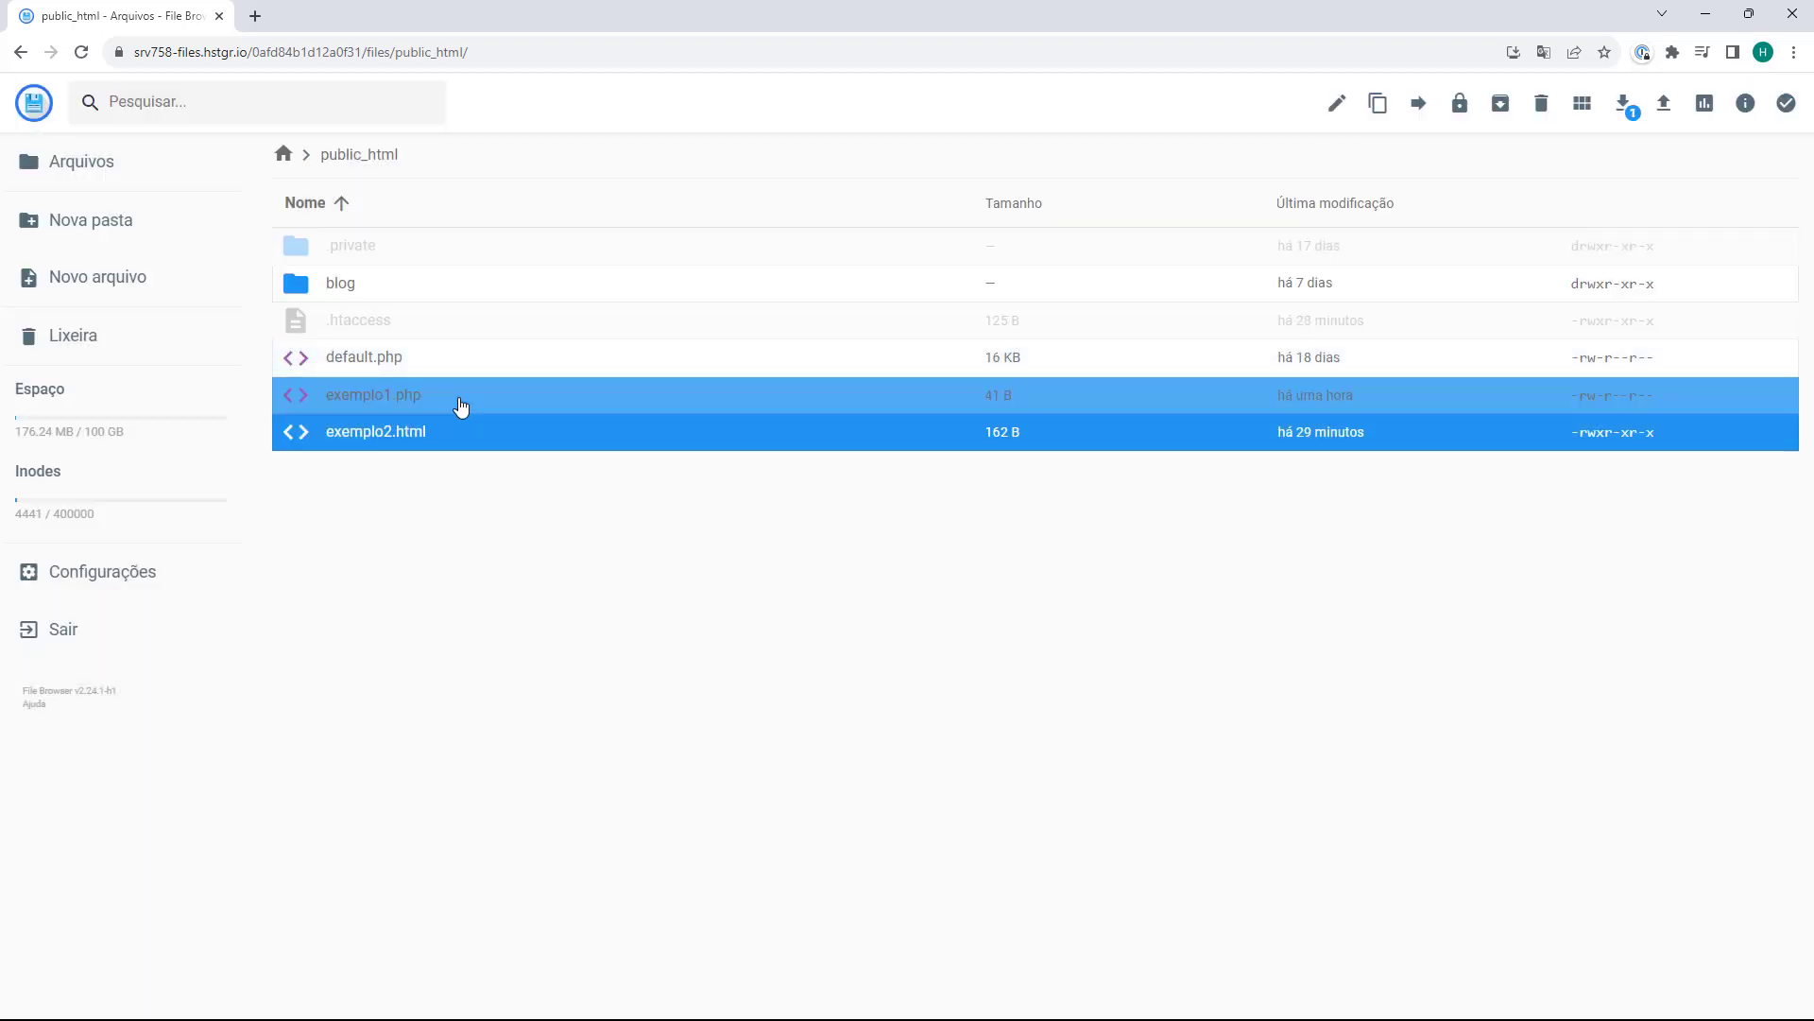
pyautogui.keyDown('ctrl'); pyautogui.click(414, 425); pyautogui.keyUp('ctrl')
pyautogui.click(422, 359)
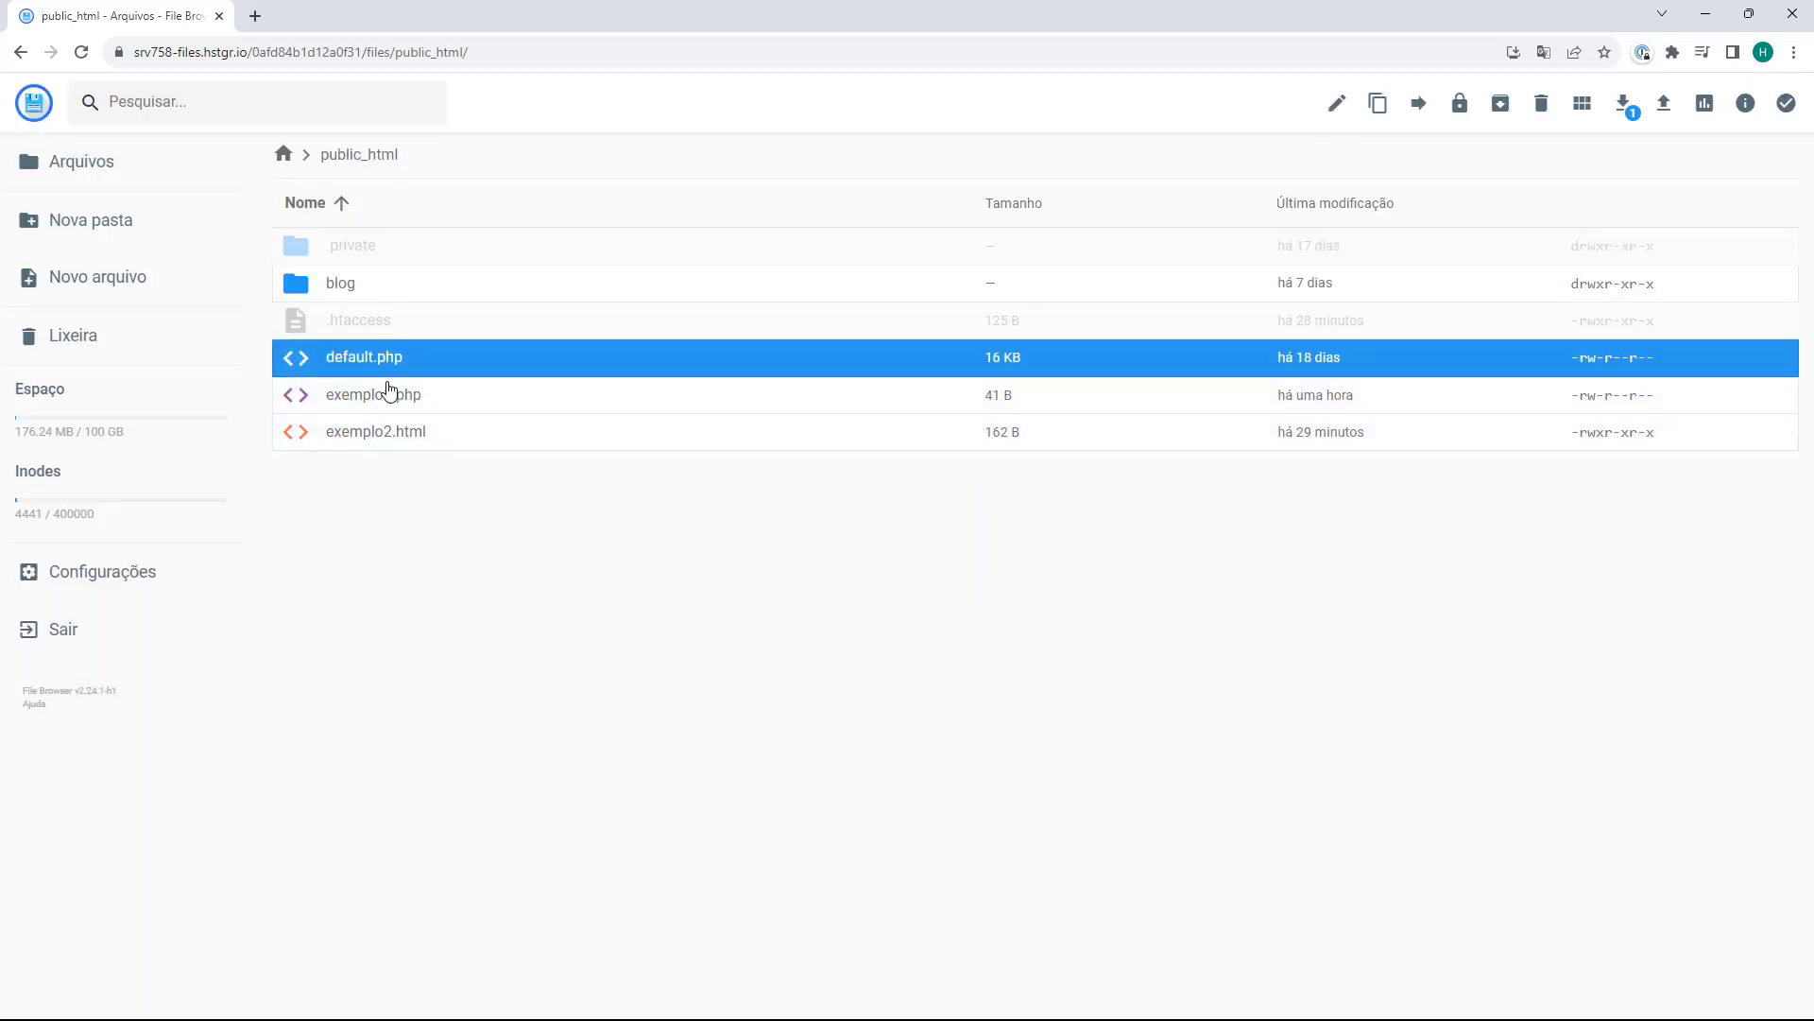
pyautogui.click(1501, 103)
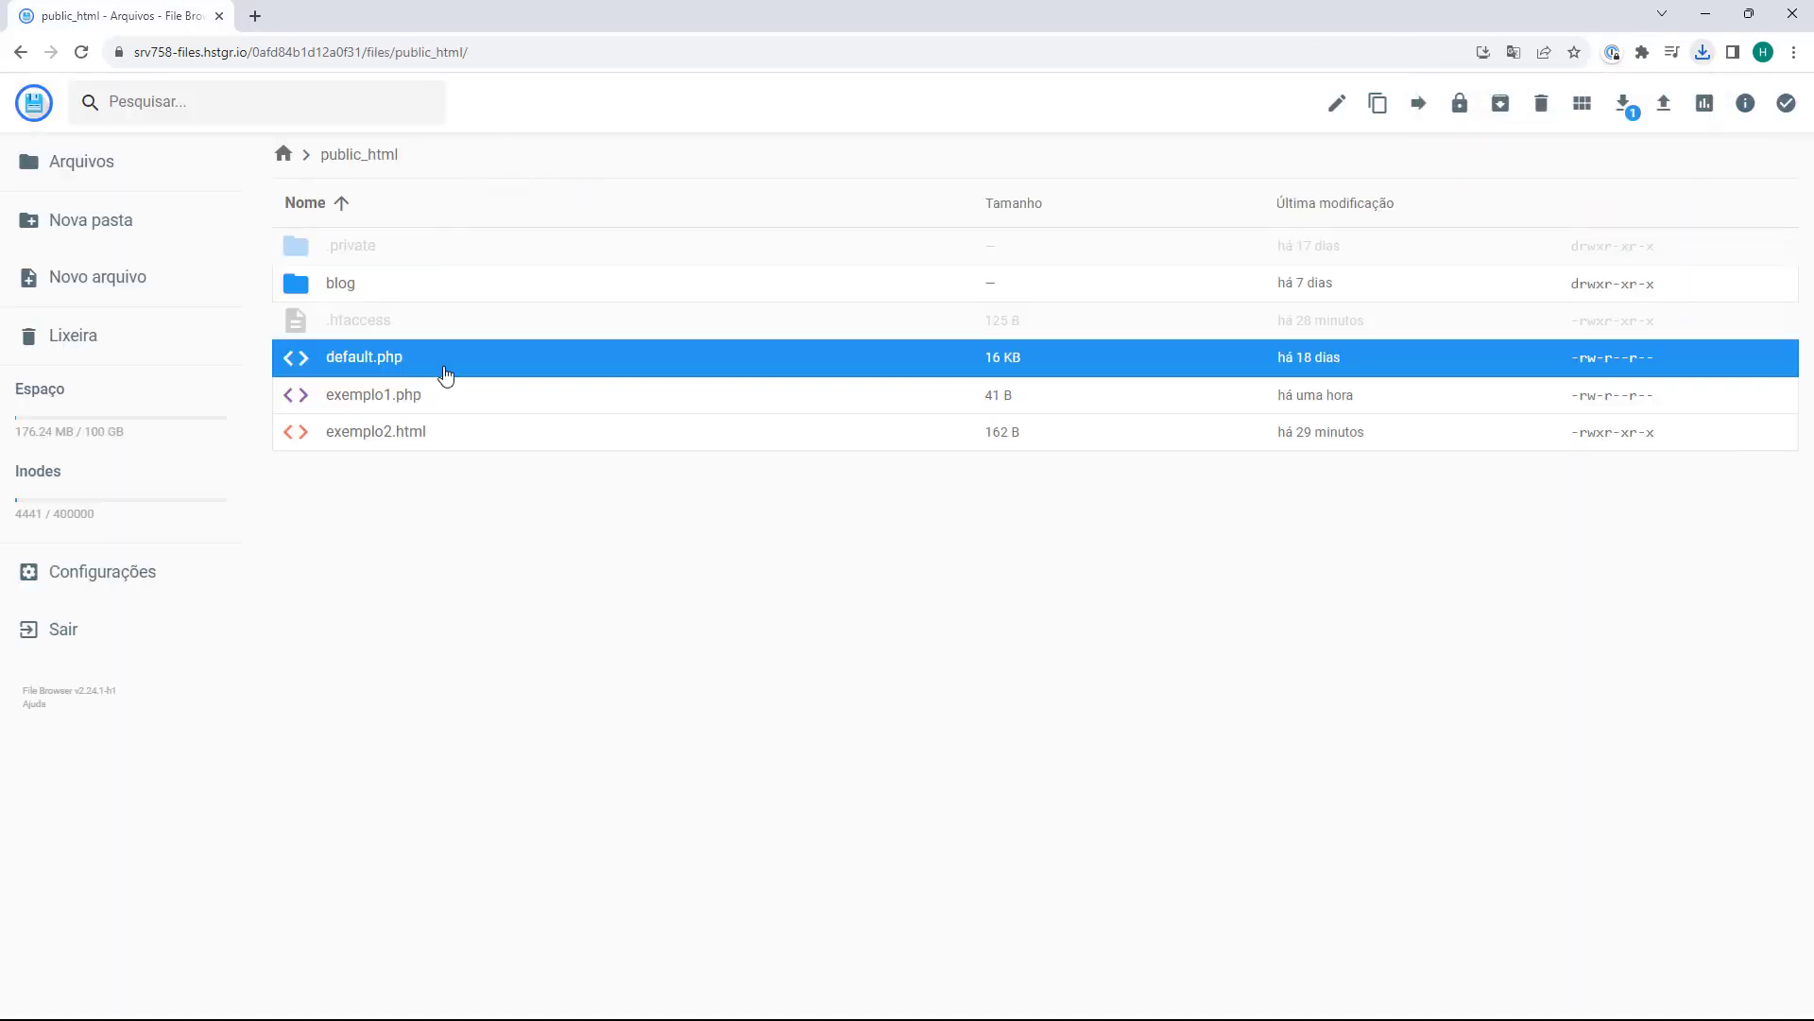
# Download default.php, exemplo1.php and exemplo2.html together as a zip archive
pyautogui.keyDown('ctrl'); pyautogui.click(445, 404); pyautogui.keyUp('ctrl')
pyautogui.keyDown('ctrl'); pyautogui.click(444, 423); pyautogui.keyUp('ctrl')
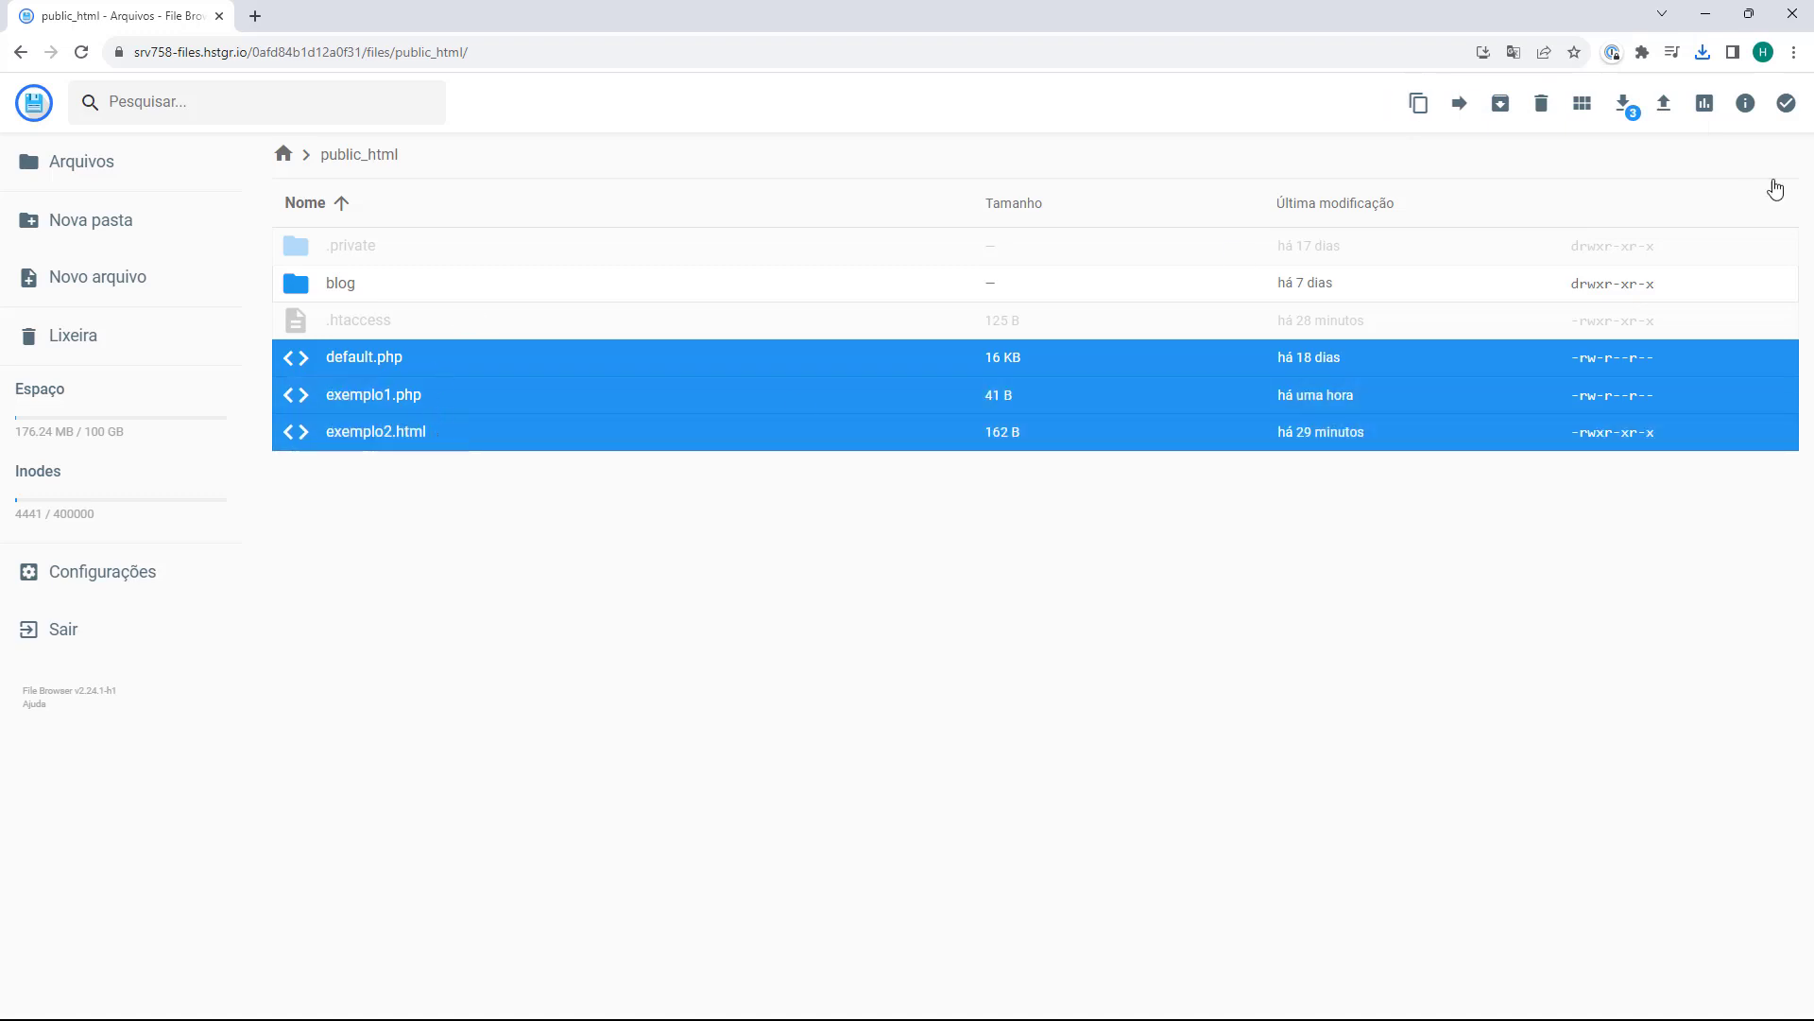
pyautogui.click(1625, 106)
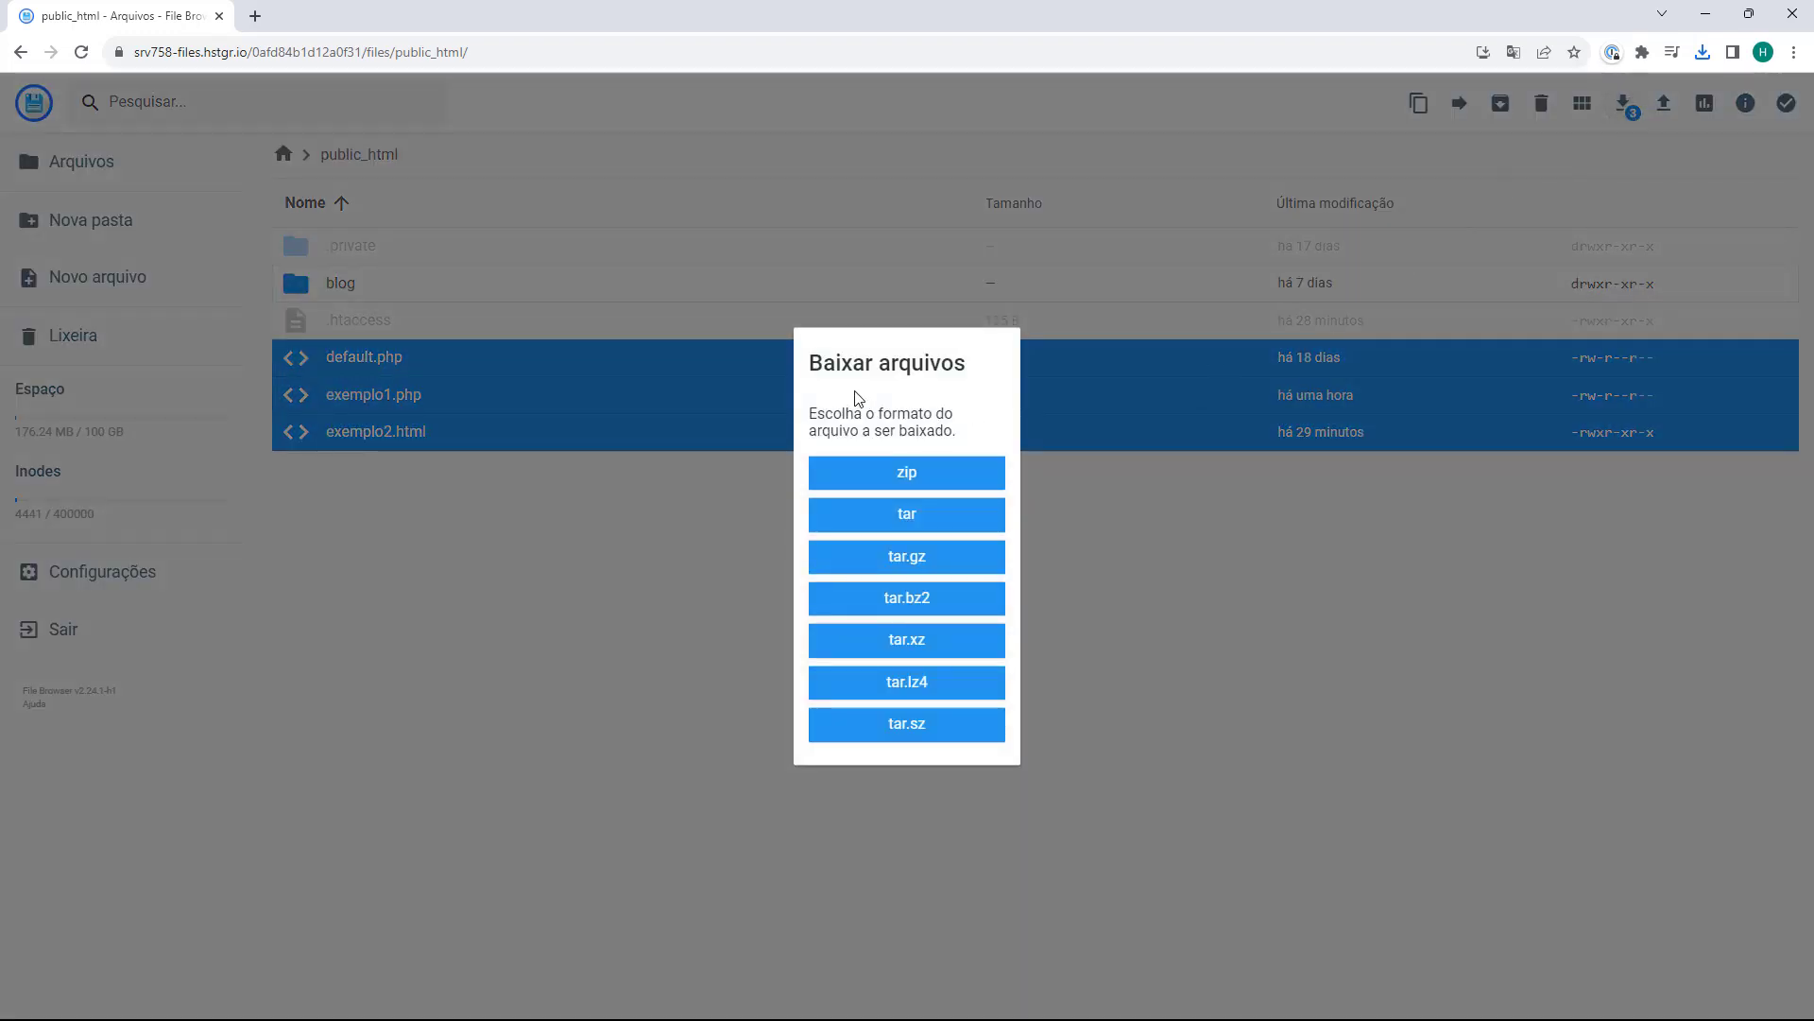
pyautogui.click(907, 472)
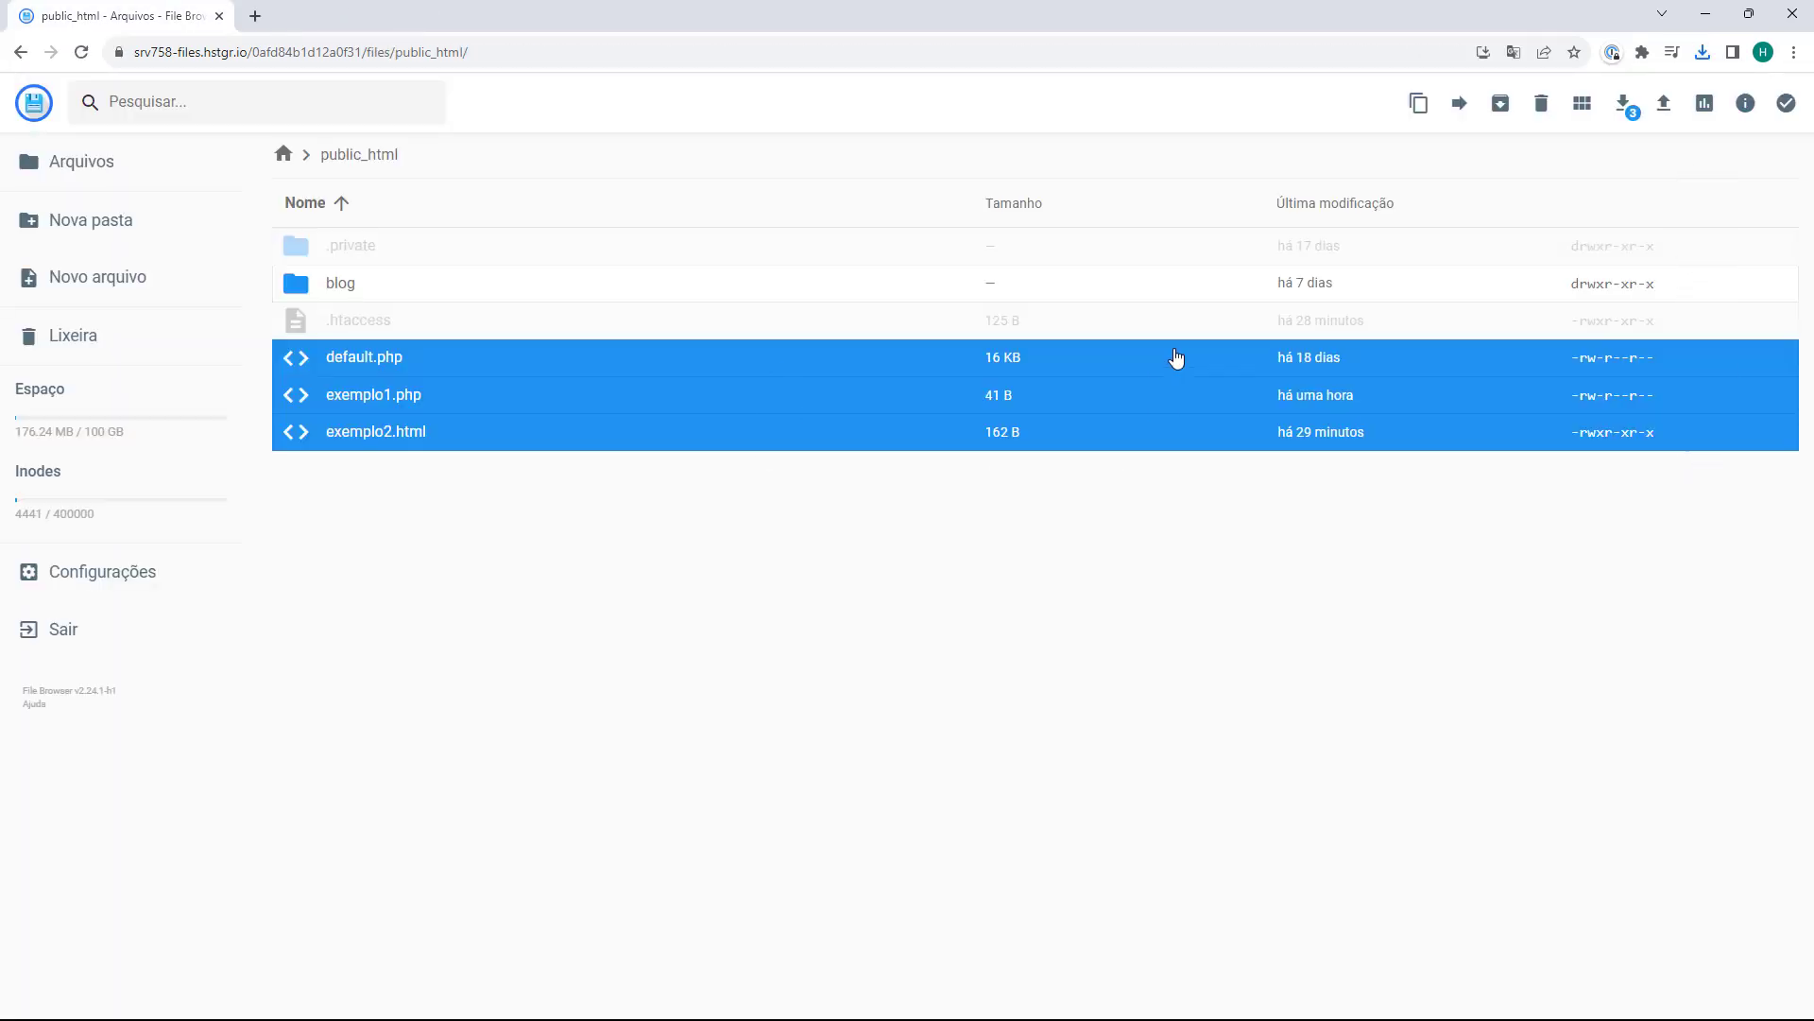
# Open the downloaded _public_html (1).zip archive and examine the files it contains
pyautogui.click(1702, 52)
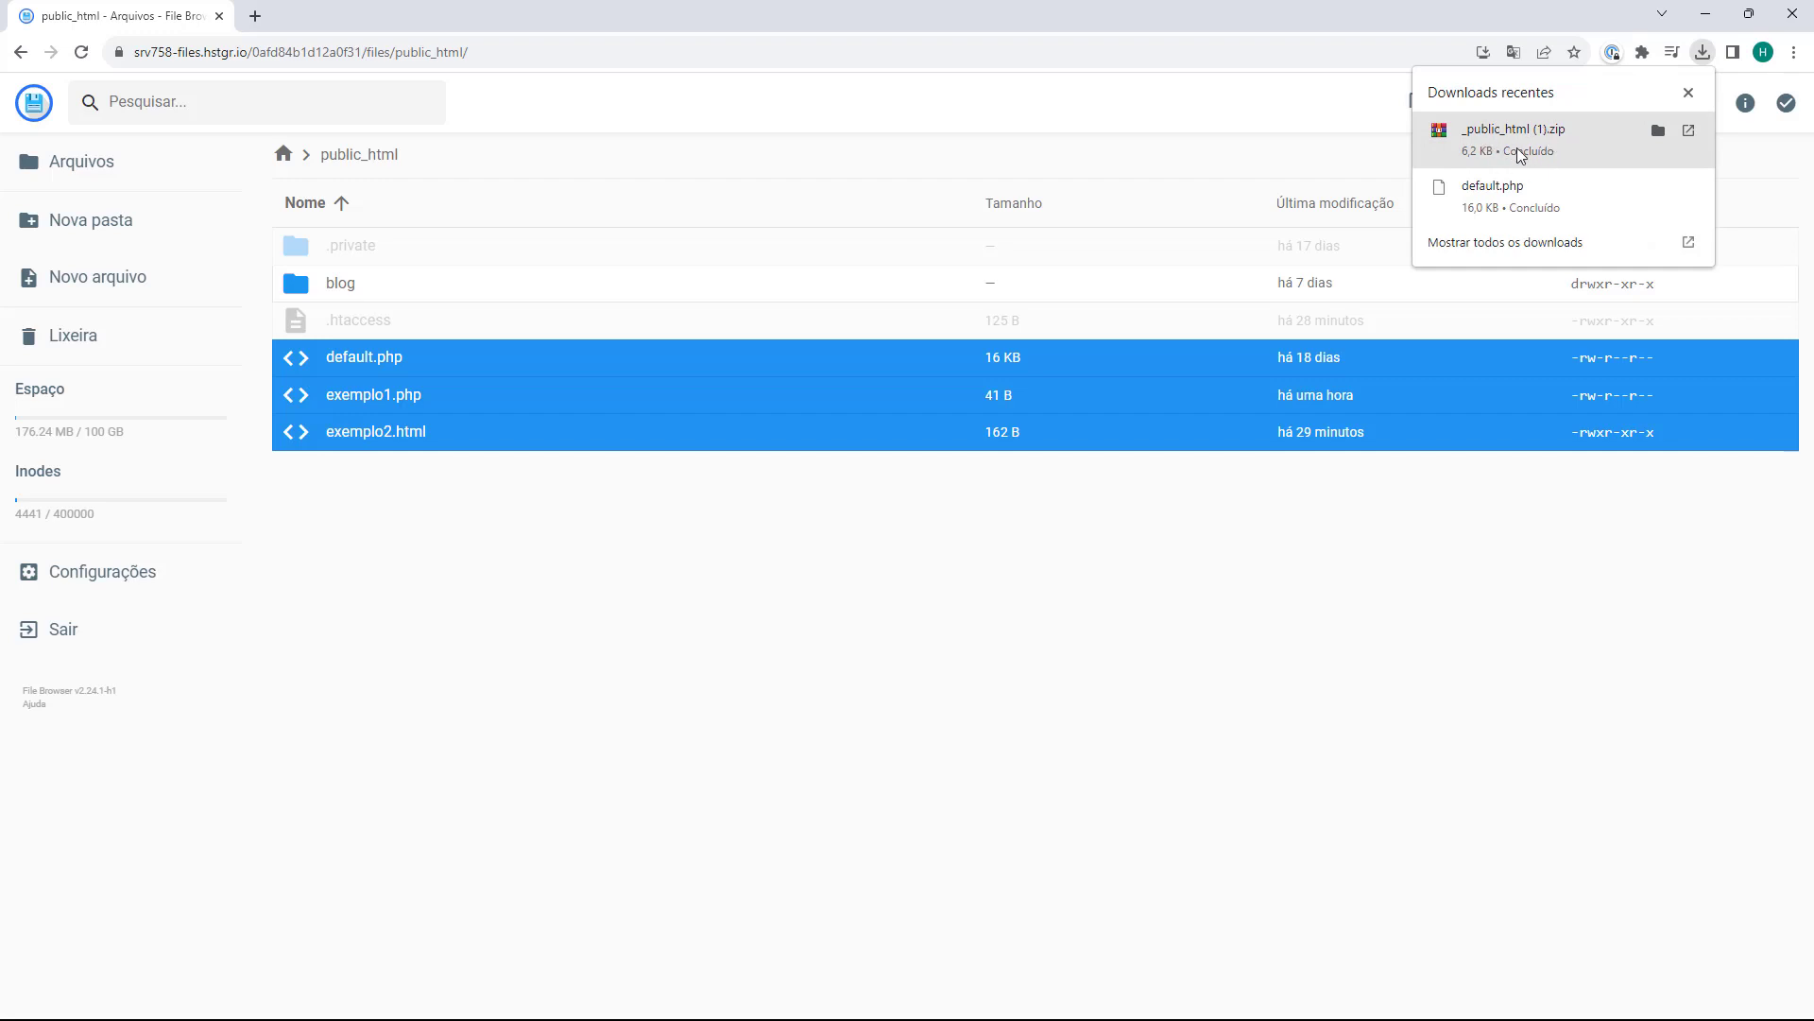
pyautogui.click(1528, 138)
pyautogui.moveTo(445, 425); pyautogui.dragTo(478, 405)
pyautogui.click(1130, 449)
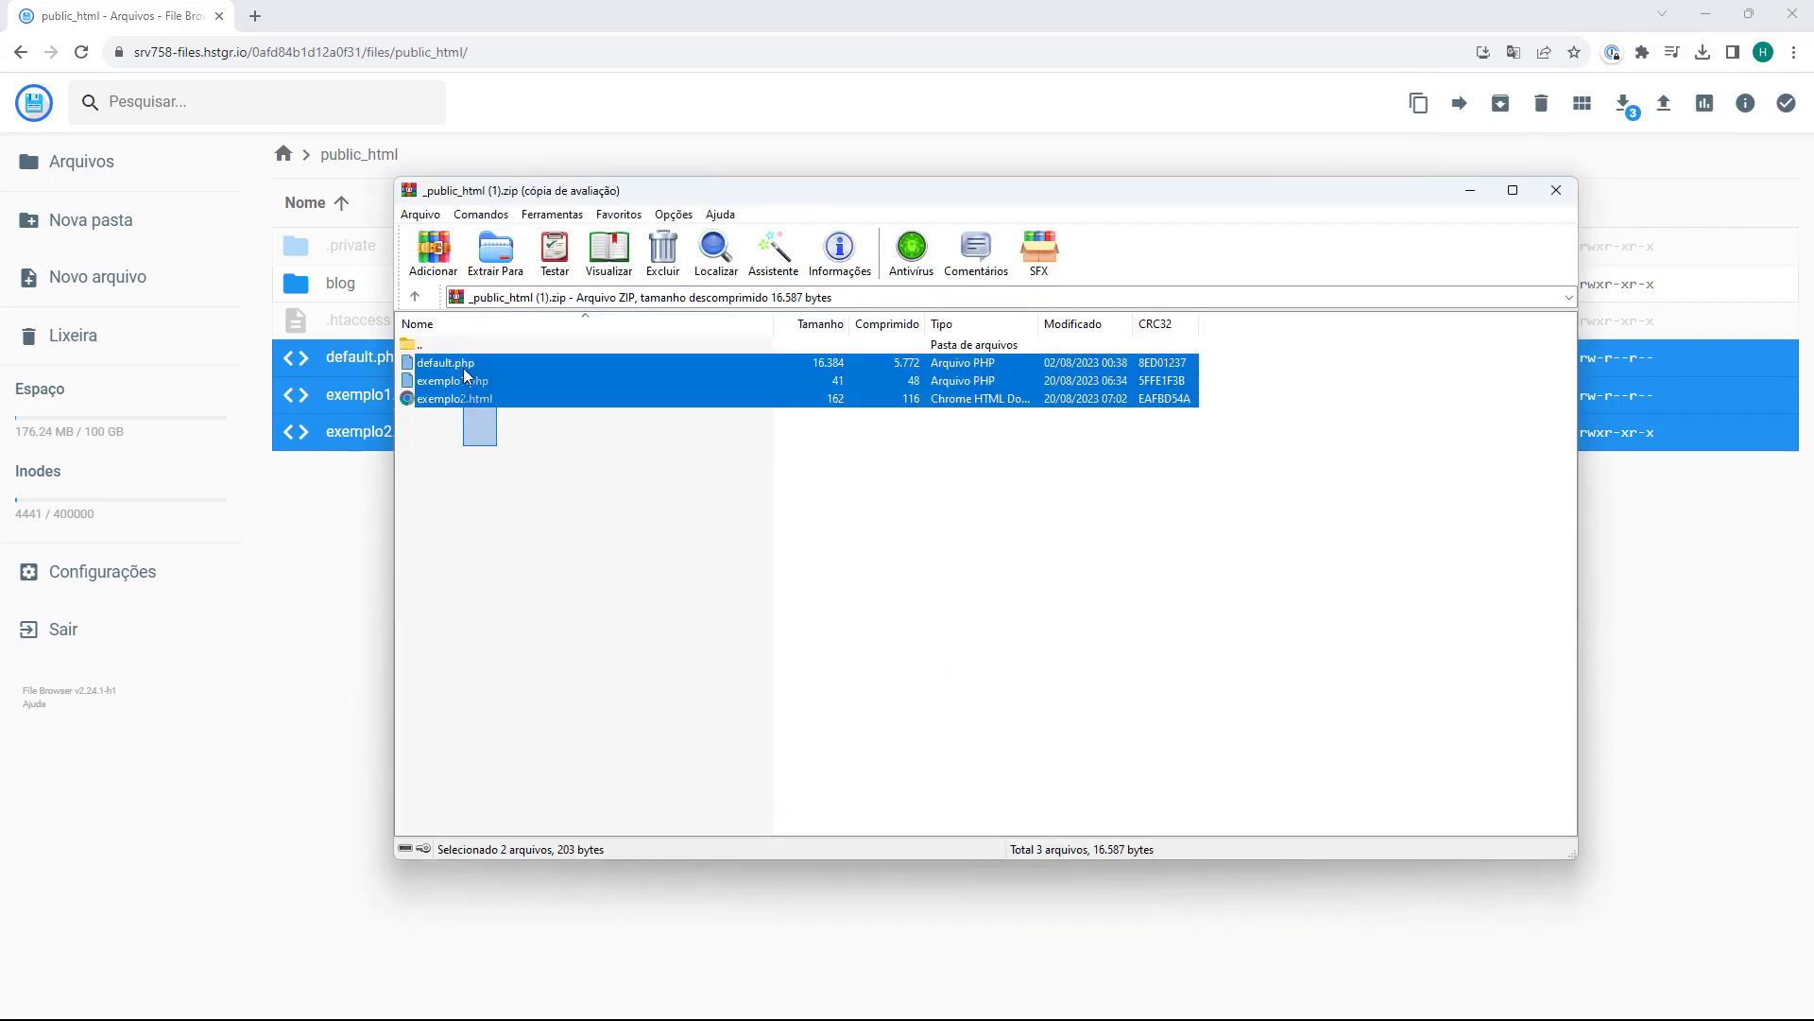
pyautogui.click(477, 435)
pyautogui.moveTo(669, 202); pyautogui.dragTo(806, 206)
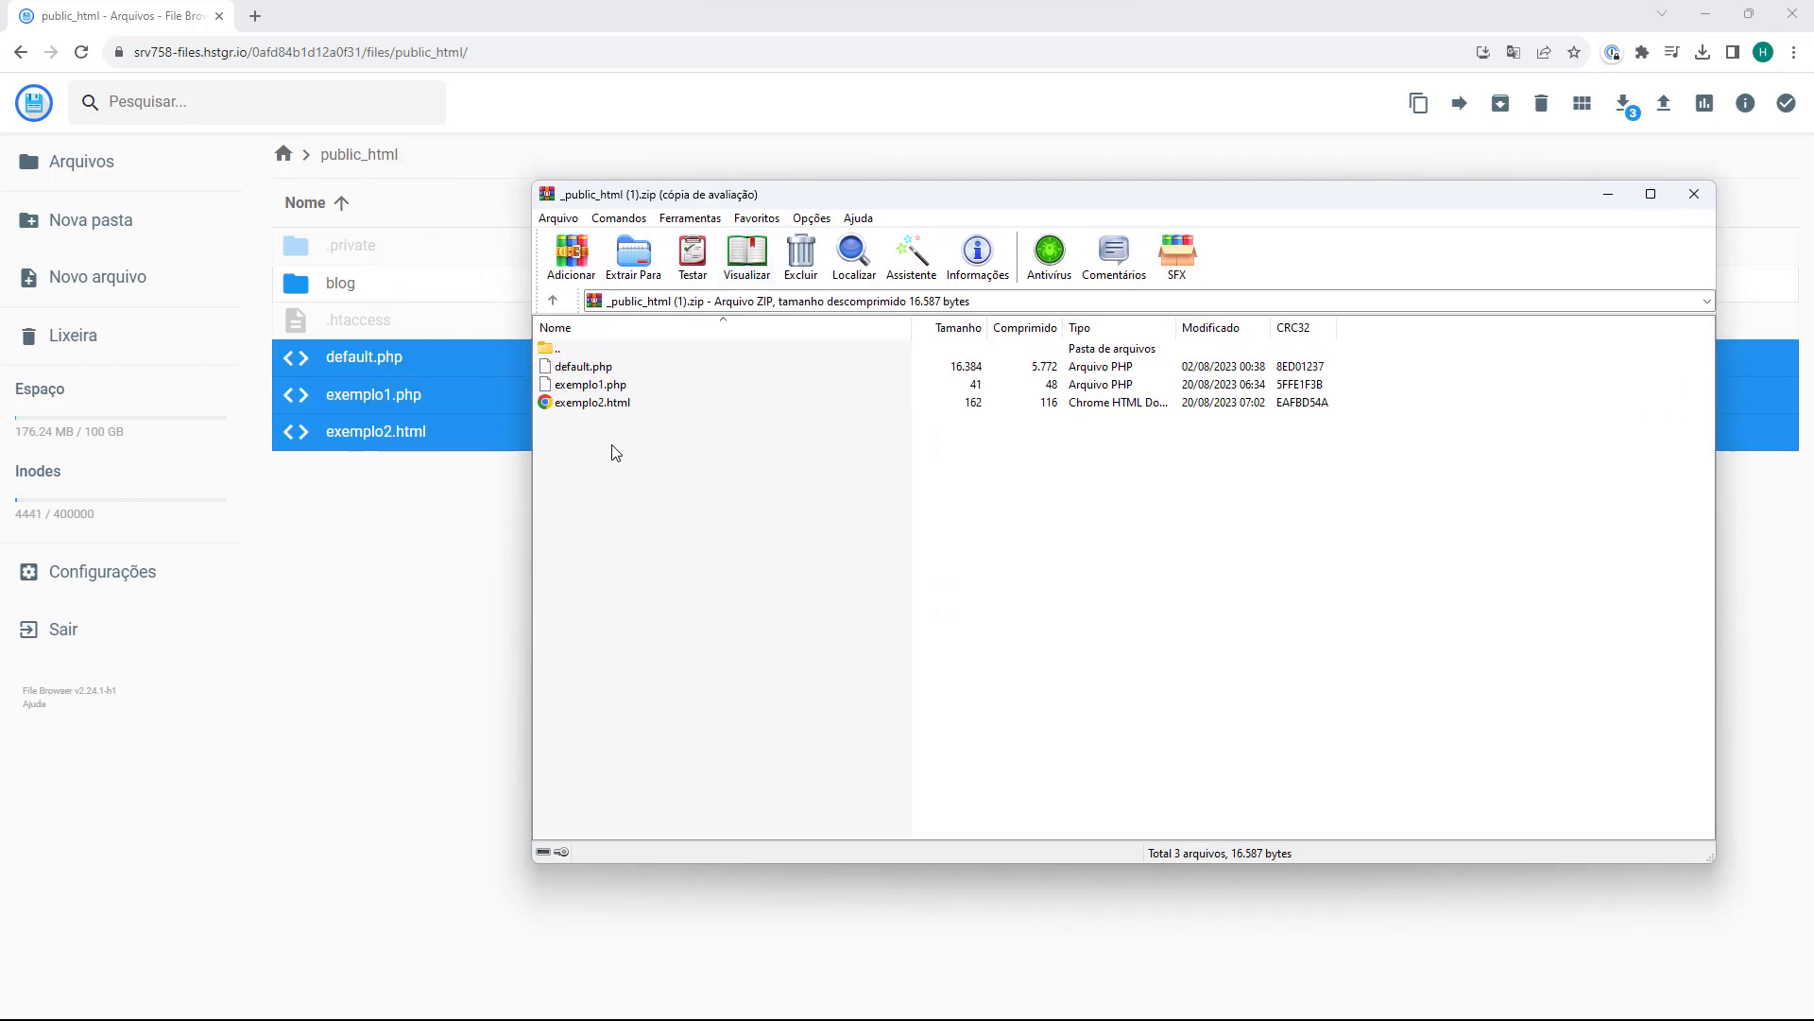
pyautogui.moveTo(614, 451); pyautogui.dragTo(610, 385)
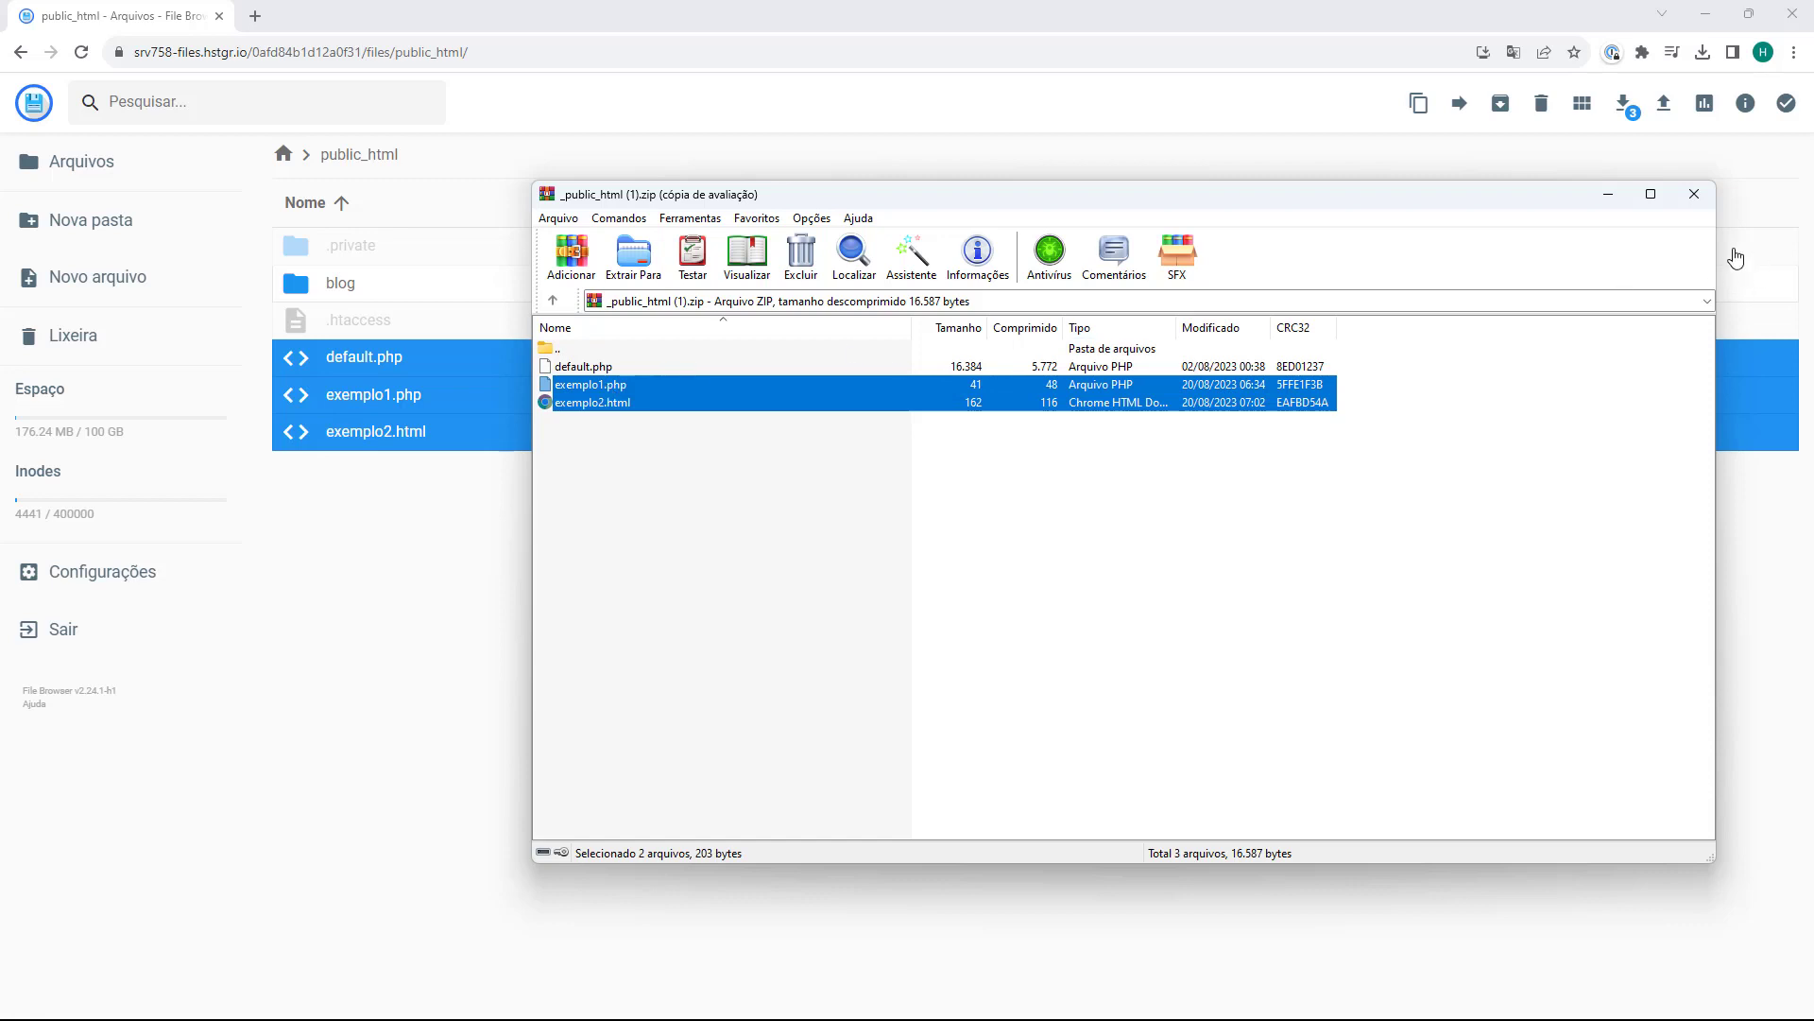
pyautogui.click(1694, 194)
# Download the blog folder as a zip archive and check its progress in the browser's recent downloads
pyautogui.click(453, 293)
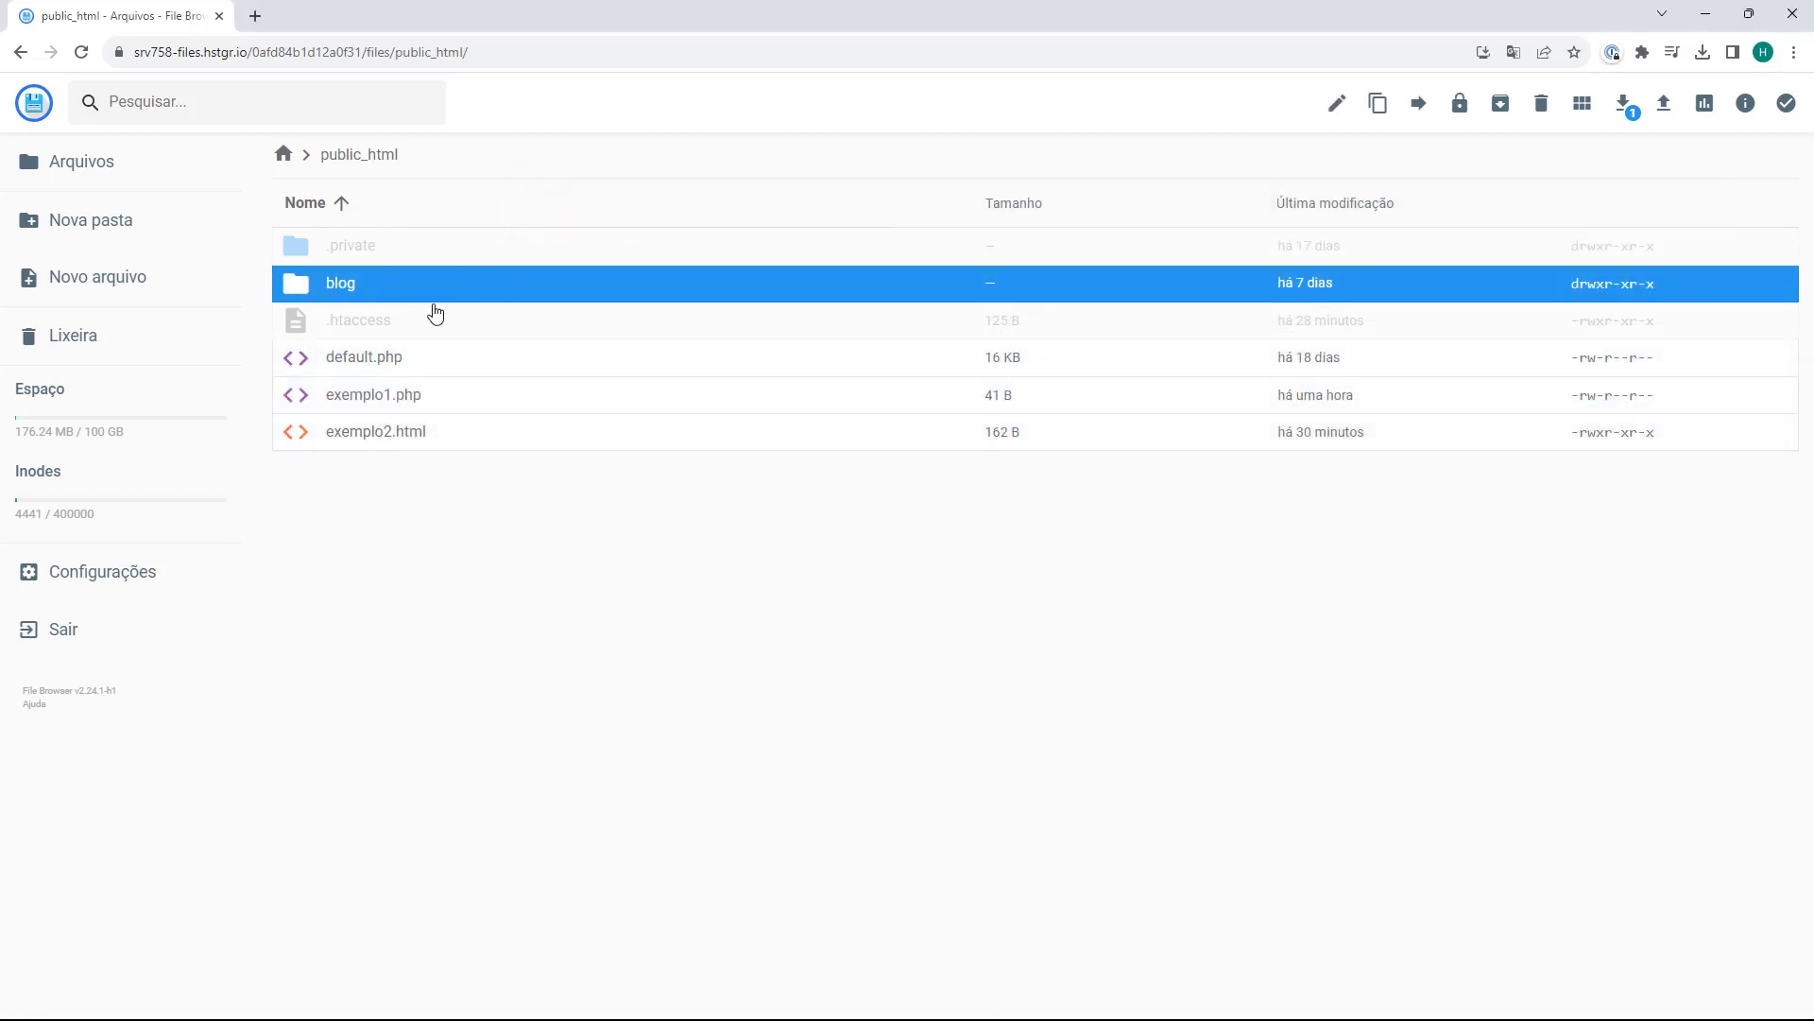
pyautogui.click(1625, 103)
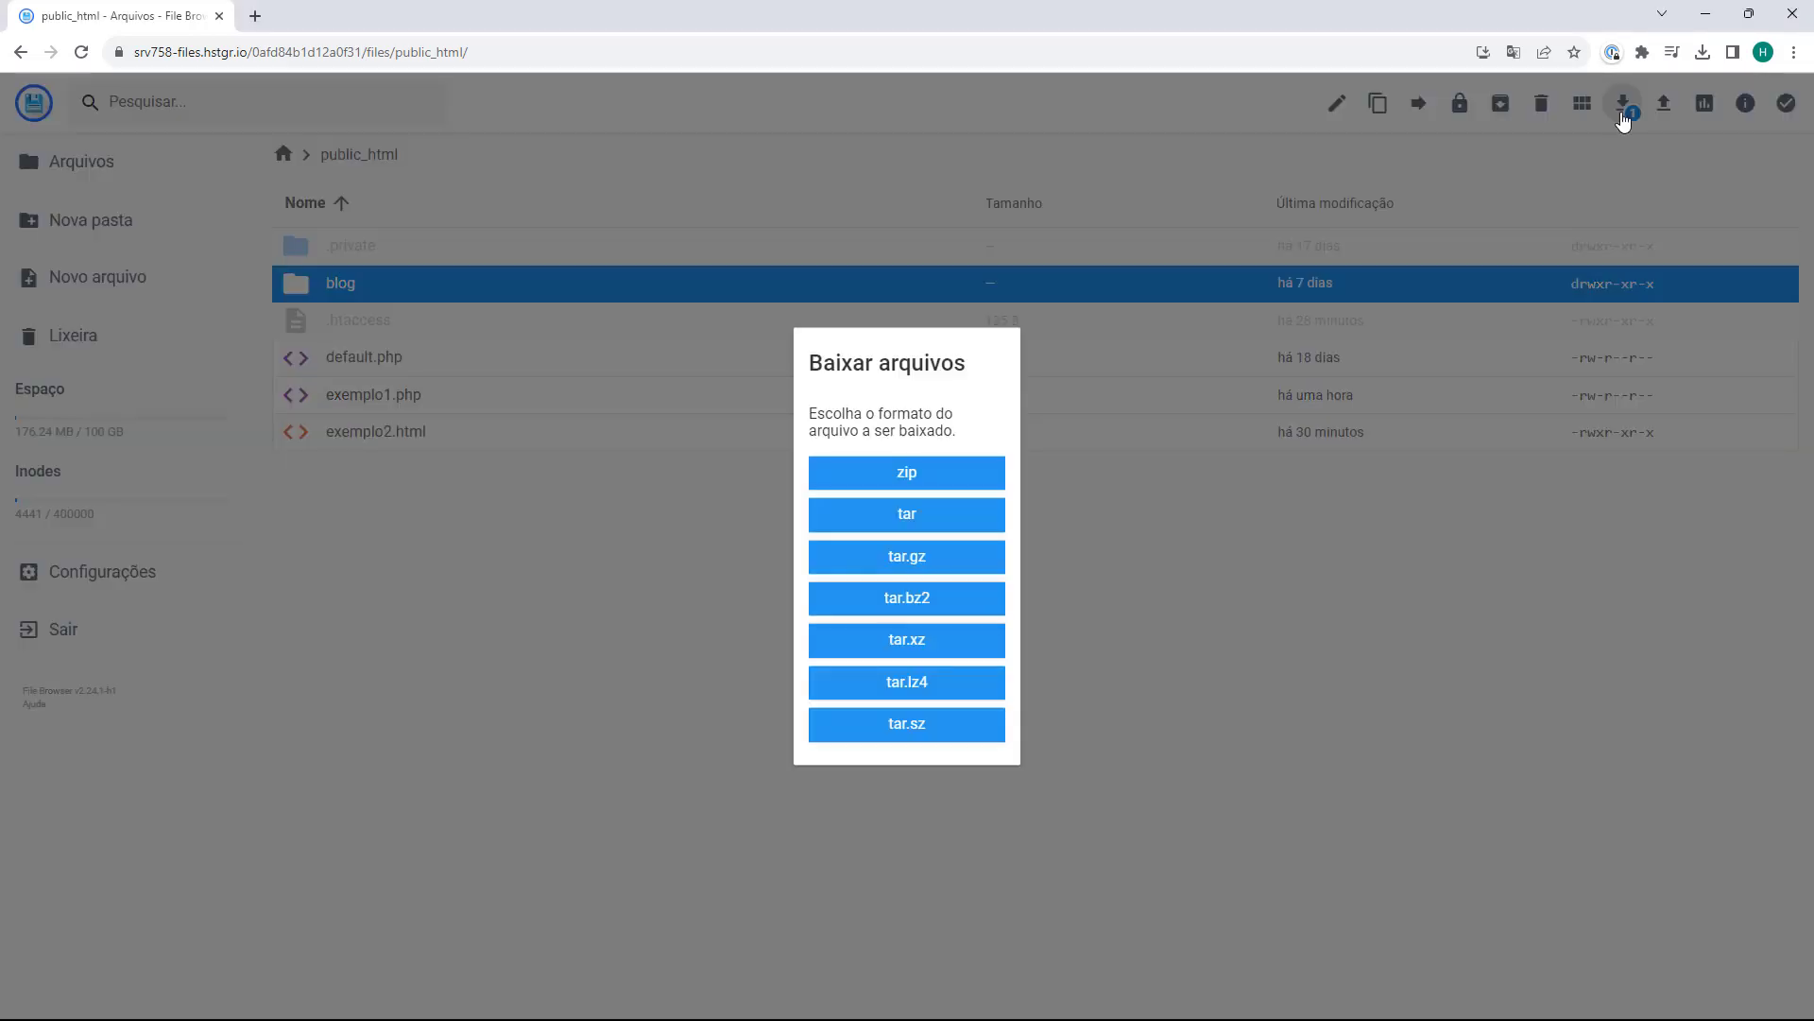
pyautogui.click(903, 478)
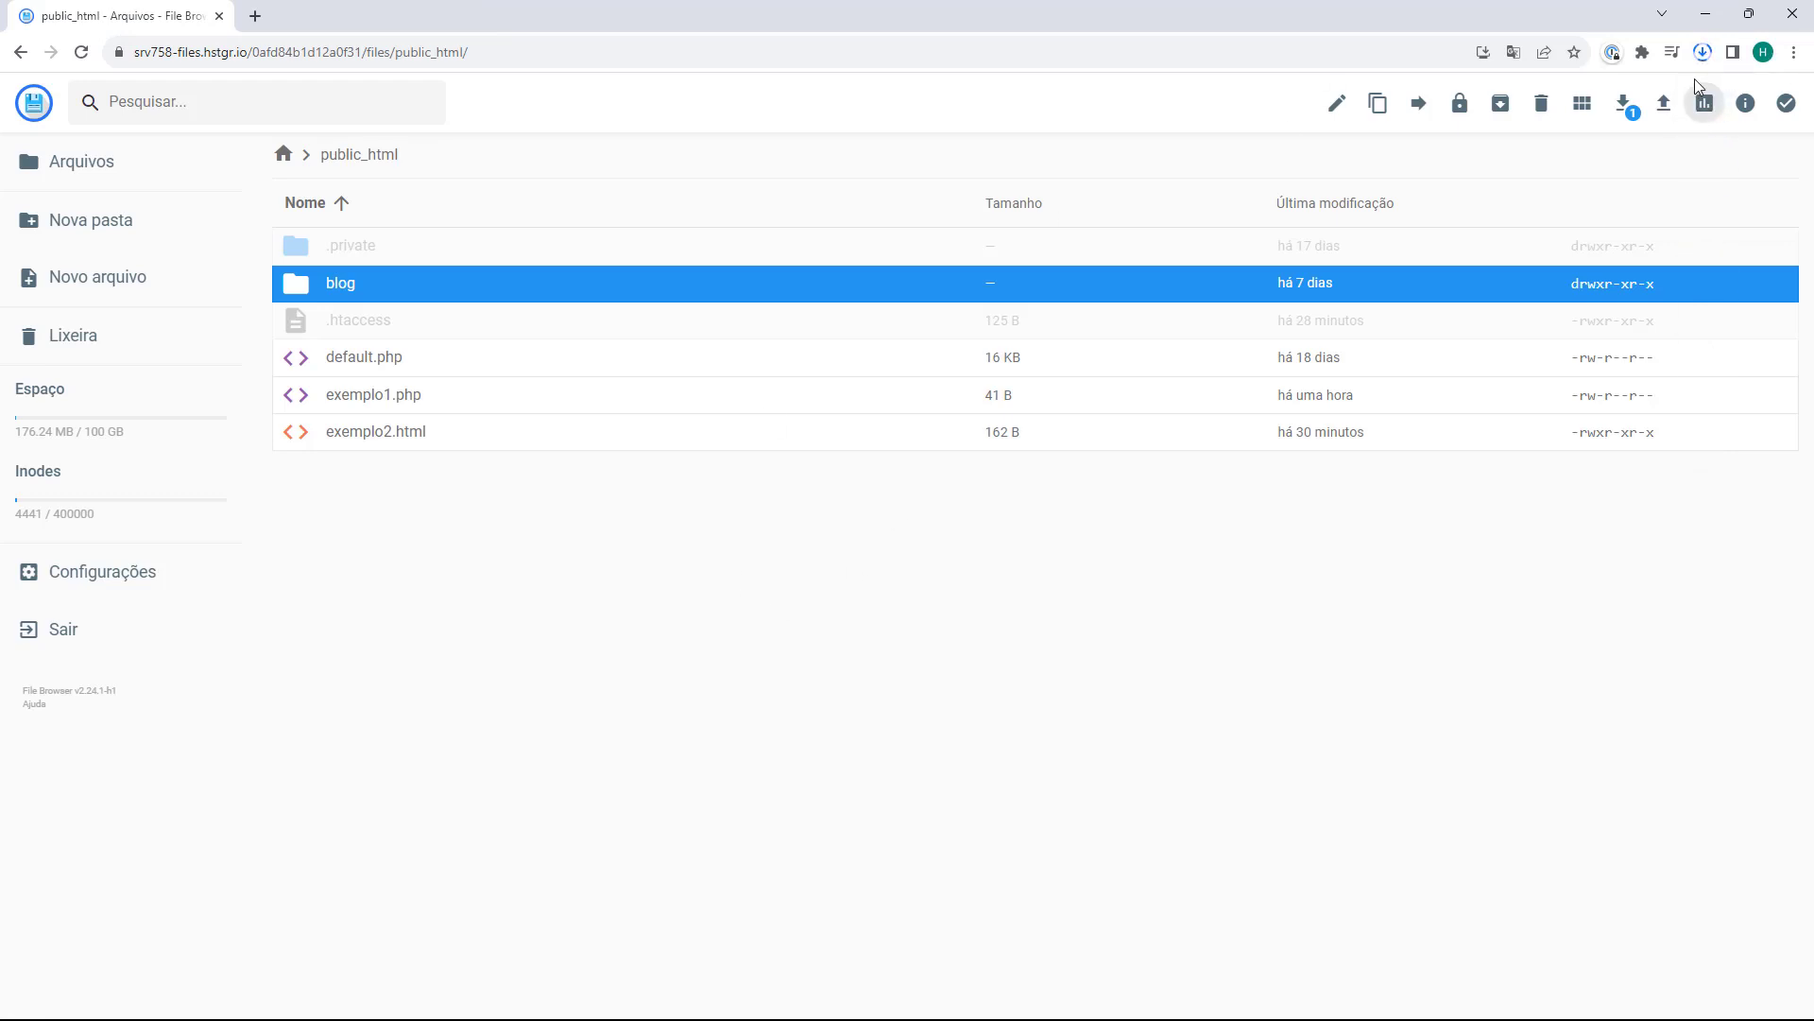
pyautogui.click(1702, 53)
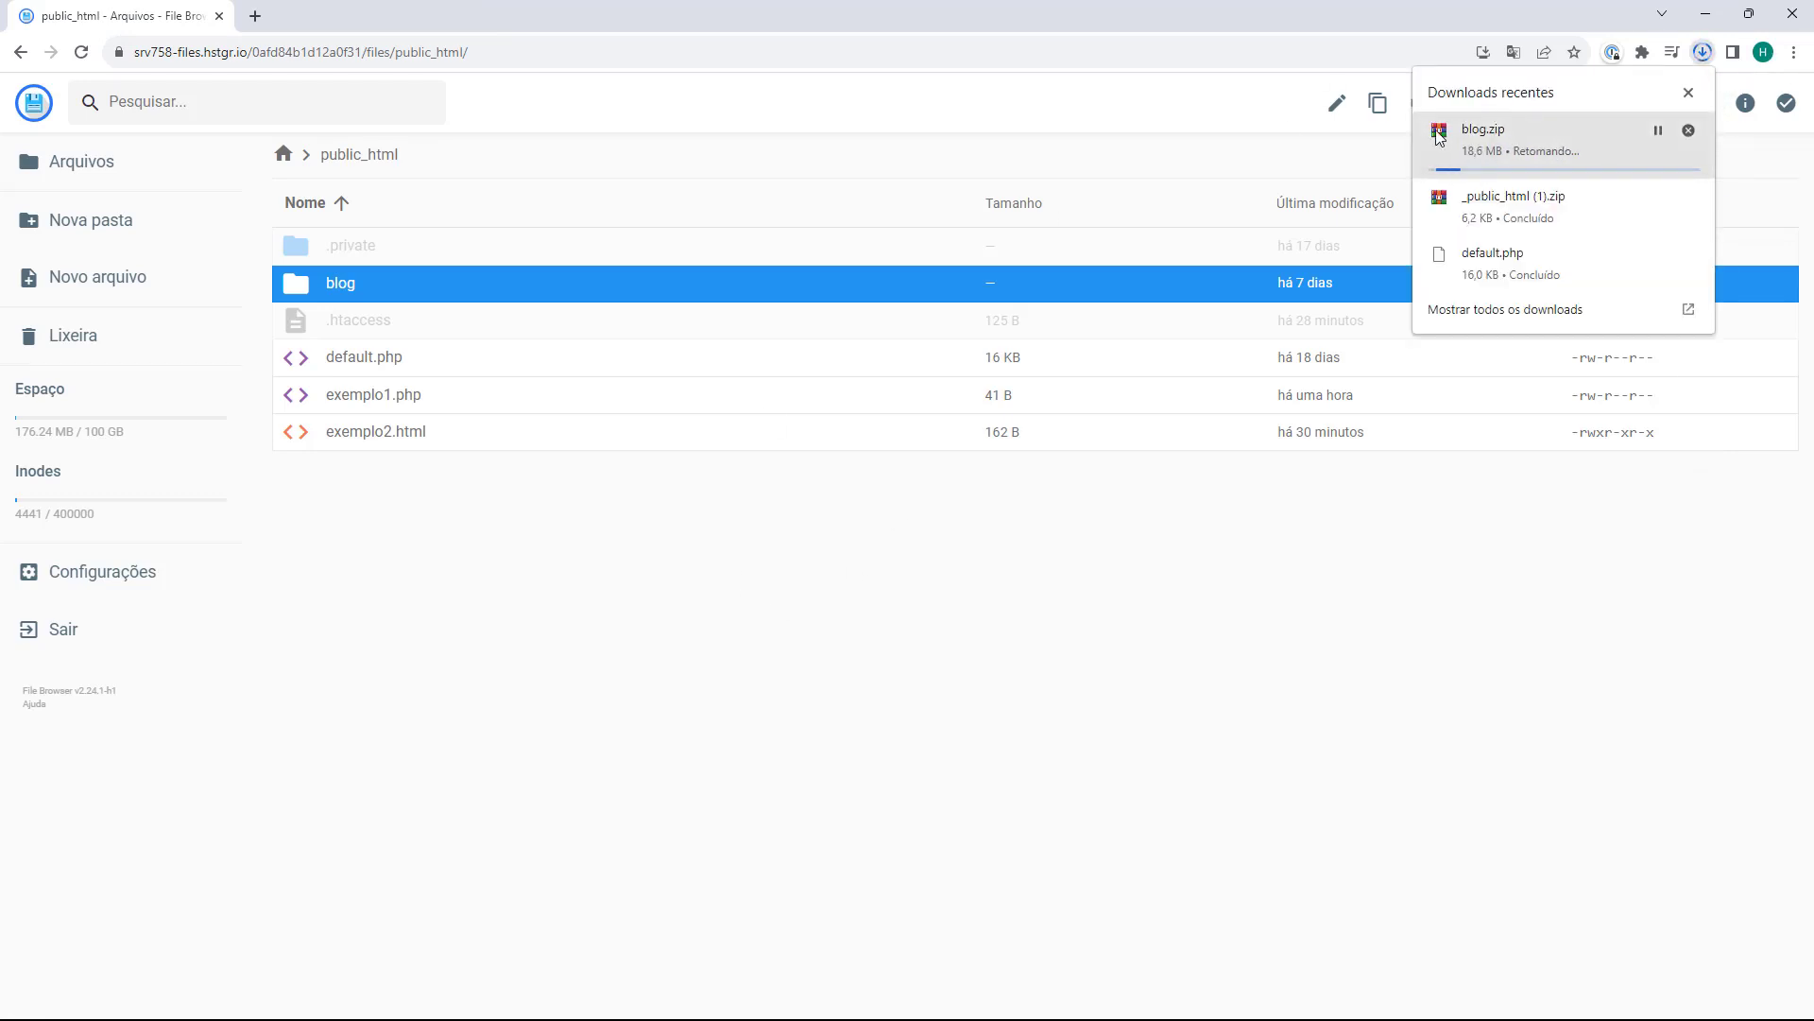